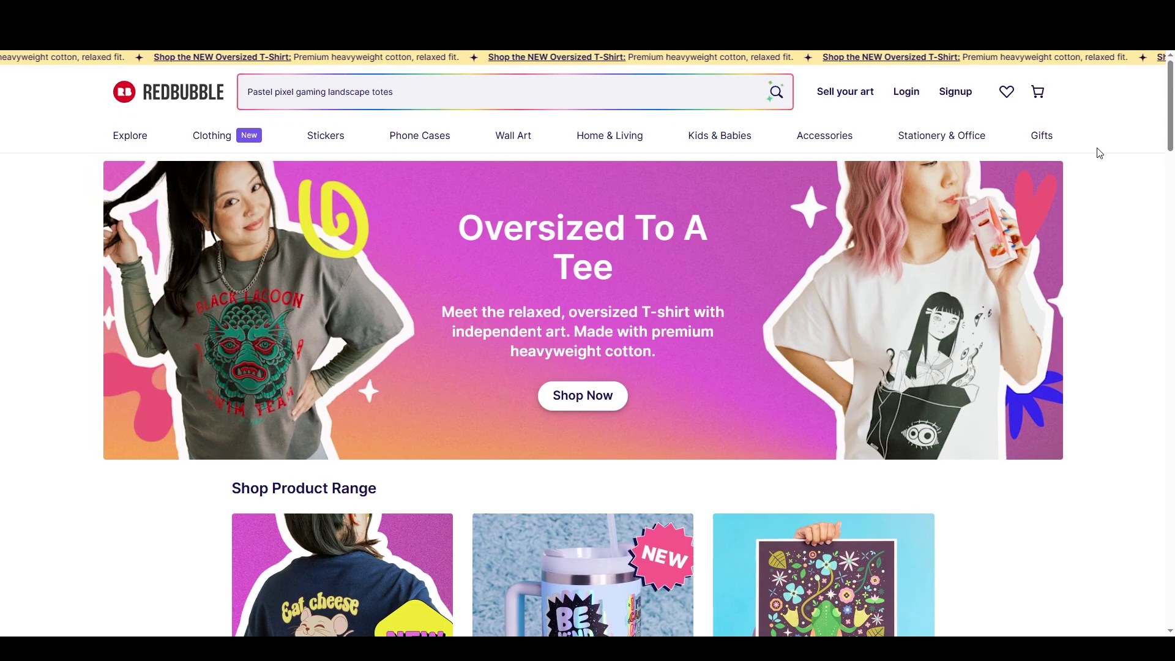
Step: Open the page for selling art, look over how selling works, and start selling
{"action": "type", "text": "thing fire phone cases"}
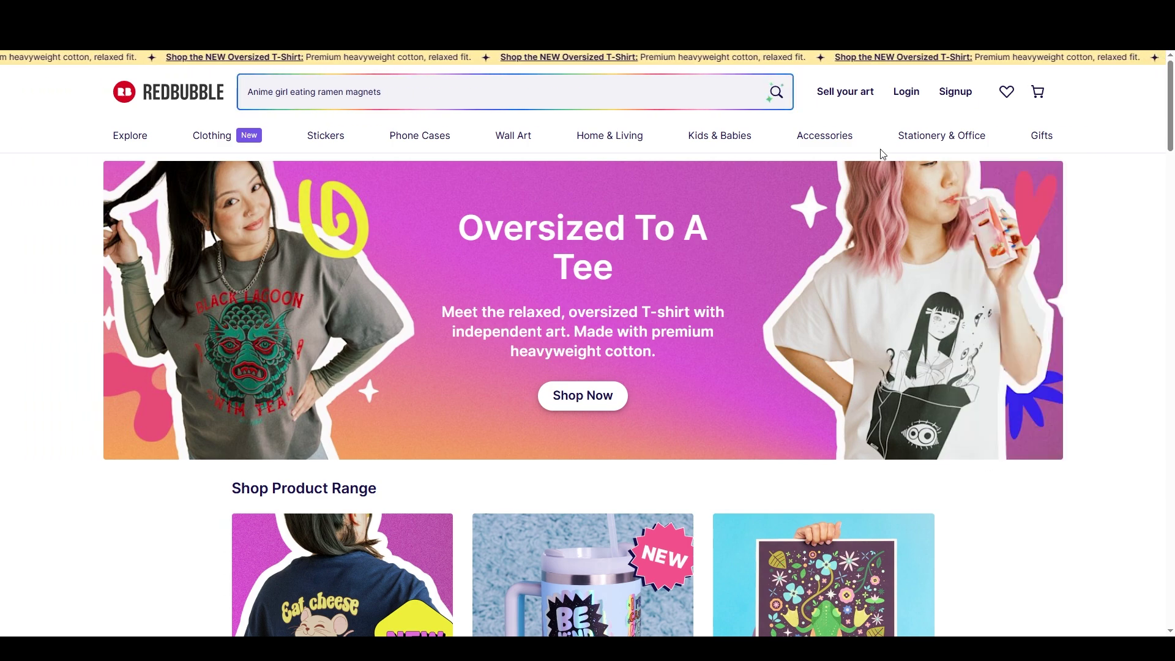
{"action": "left_click", "coordinate": [837, 98]}
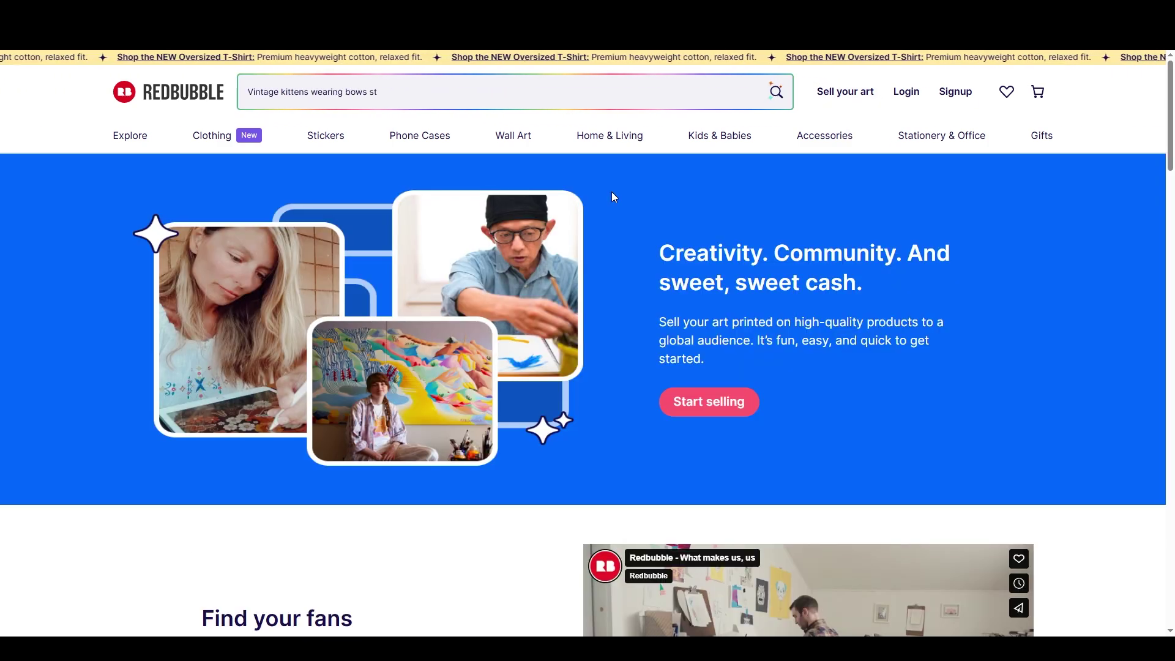
{"action": "scroll", "coordinate": [612, 193], "scroll_direction": "down", "scroll_amount": 4}
{"action": "scroll", "coordinate": [613, 193], "scroll_direction": "down", "scroll_amount": 2}
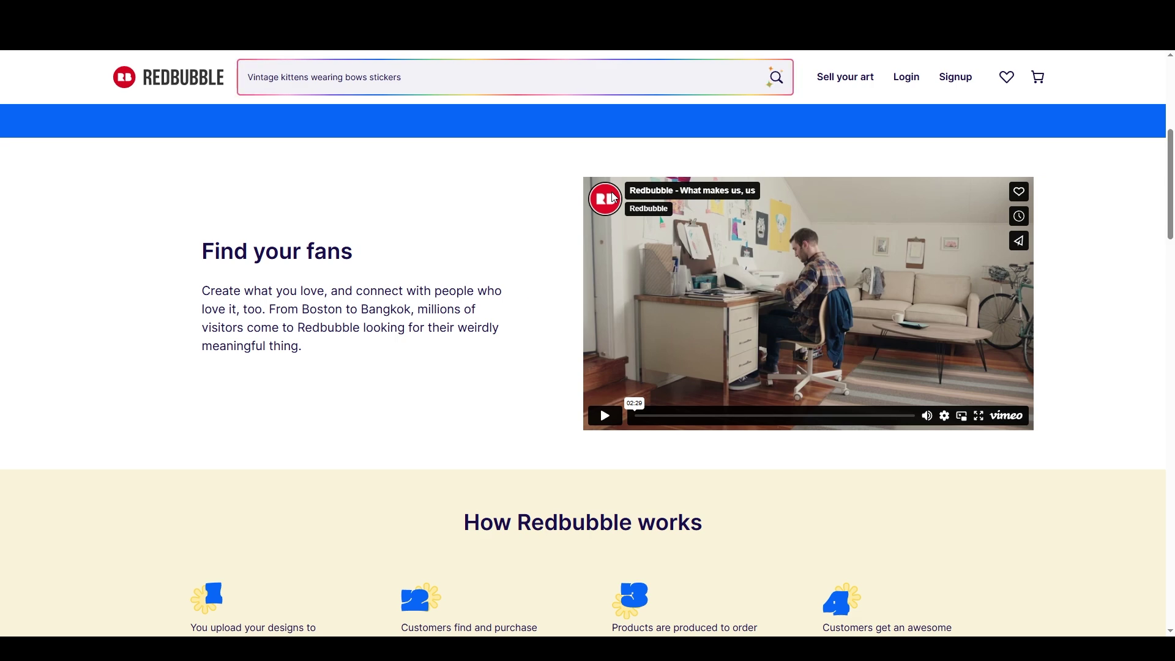
{"action": "scroll", "coordinate": [613, 194], "scroll_direction": "up", "scroll_amount": 5}
{"action": "left_click", "coordinate": [702, 341]}
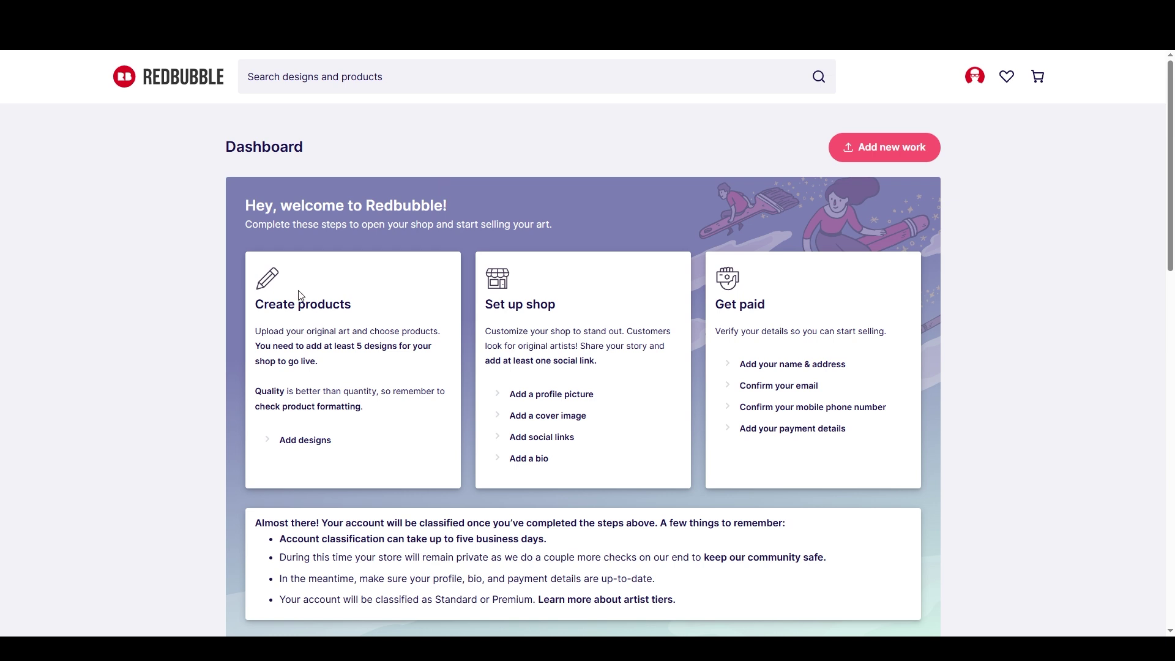
Step: Upload the artwork of two robots as a new design and title it "Celestial Robots"
{"action": "left_click", "coordinate": [303, 445]}
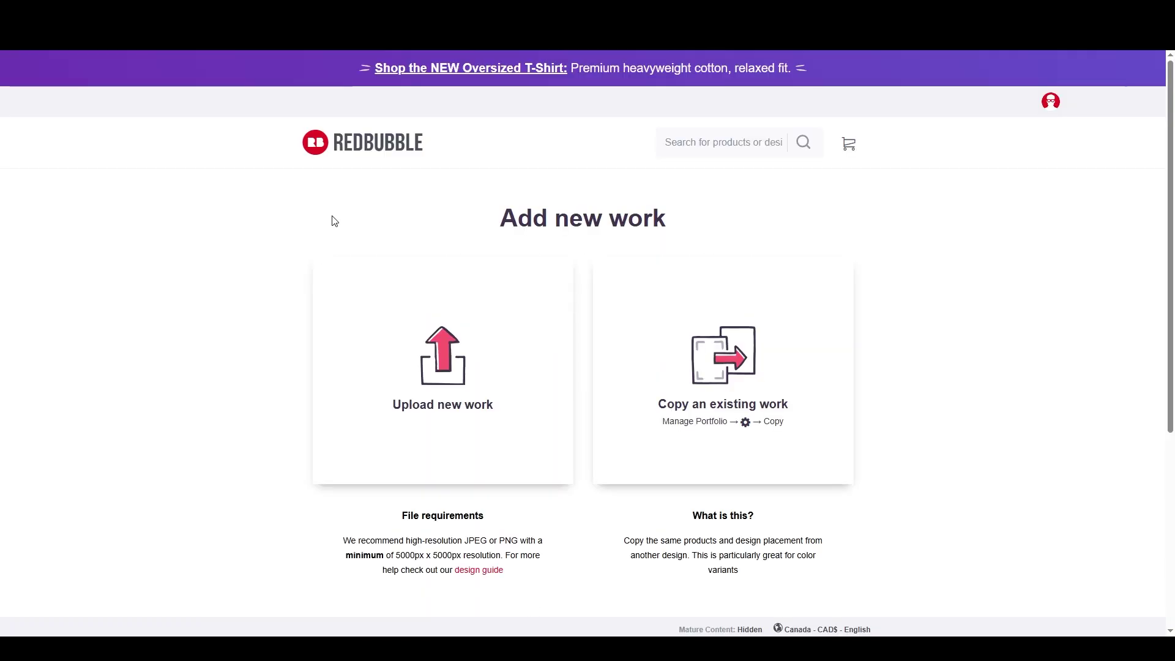
{"action": "left_click_drag", "start_coordinate": [437, 387], "coordinate": [436, 381]}
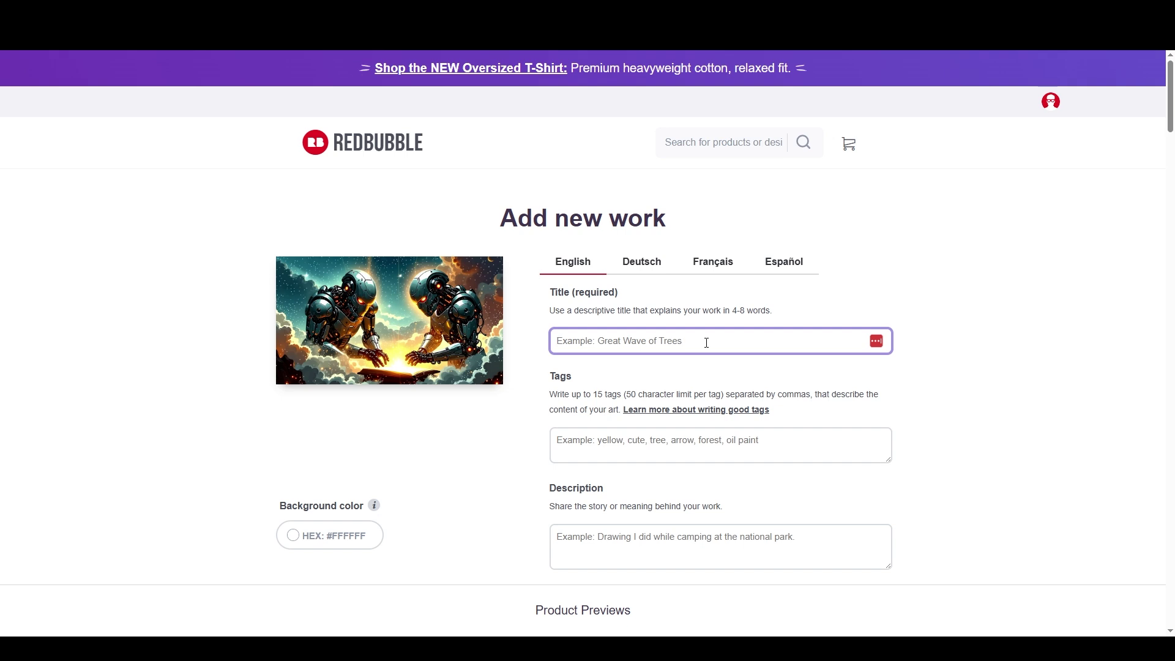
{"action": "type", "text": "Celestial Robots"}
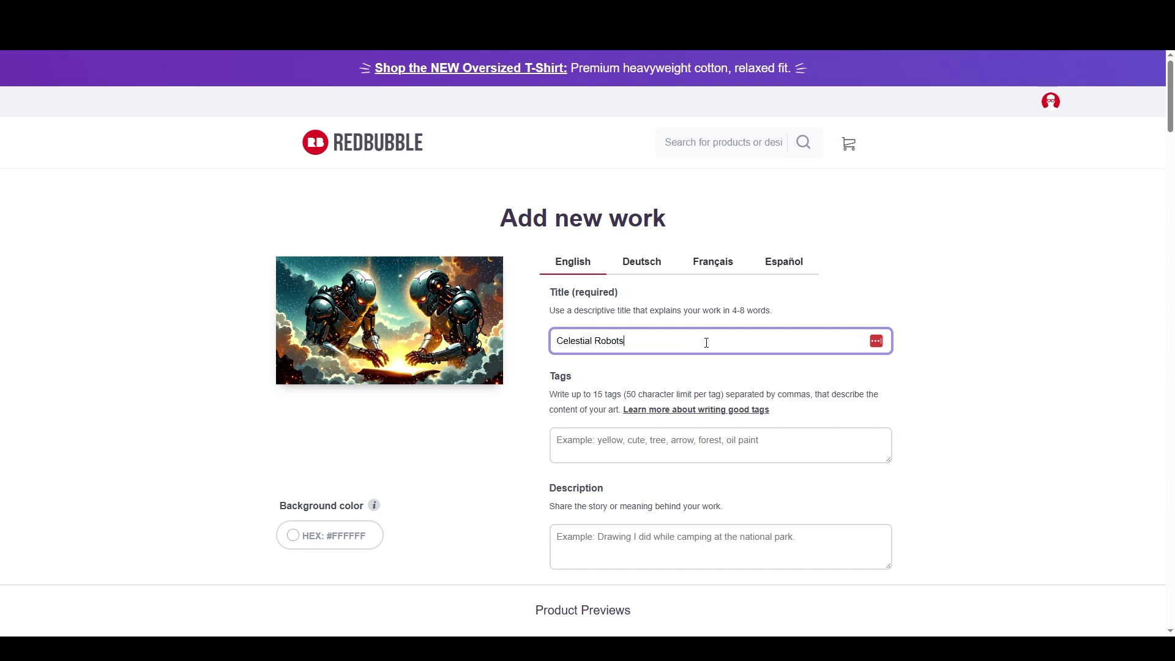
Step: Add 15 robot-themed tags, from "robot" to "cyborg", and a description asking whether artificial intelligence could also be found somewhere in our past
{"action": "key", "text": "Tab"}
{"action": "type", "text": "robot, robots, artificial intelligence, celestials, gods, celestial robots, robot gods, robot overlords, AI robots, robots in the sky, two robots, robot heart, robot mind, robot brain, cyborg"}
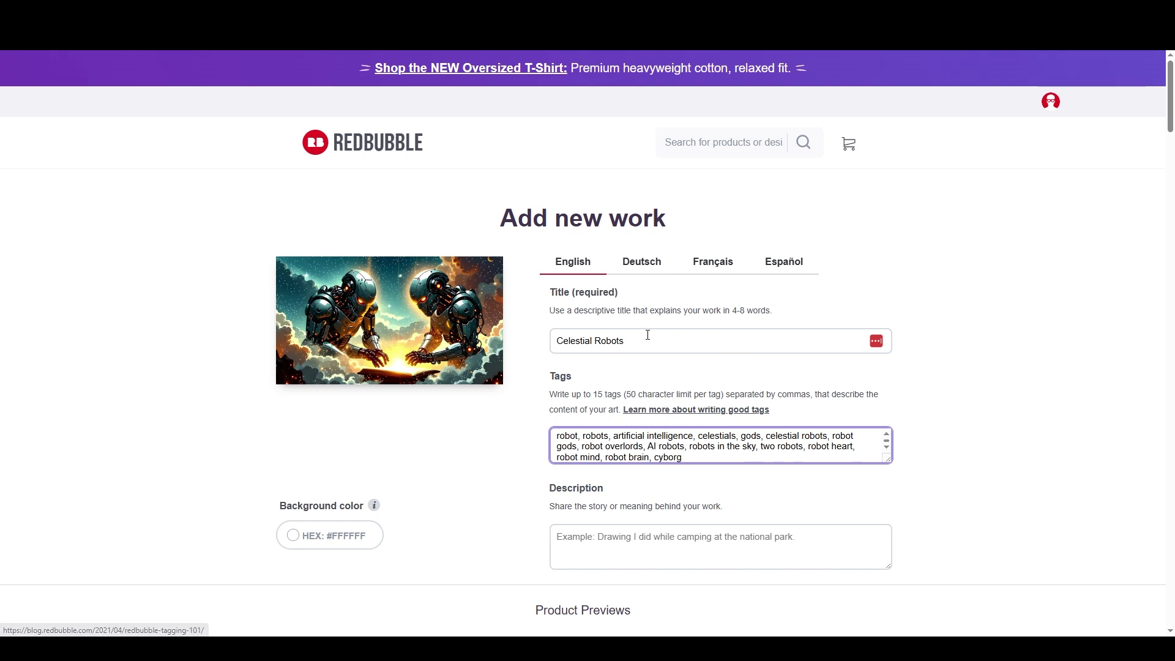
{"action": "mouse_move", "coordinate": [392, 335]}
{"action": "scroll", "coordinate": [653, 489], "scroll_direction": "down", "scroll_amount": 1}
{"action": "left_click", "coordinate": [653, 488]}
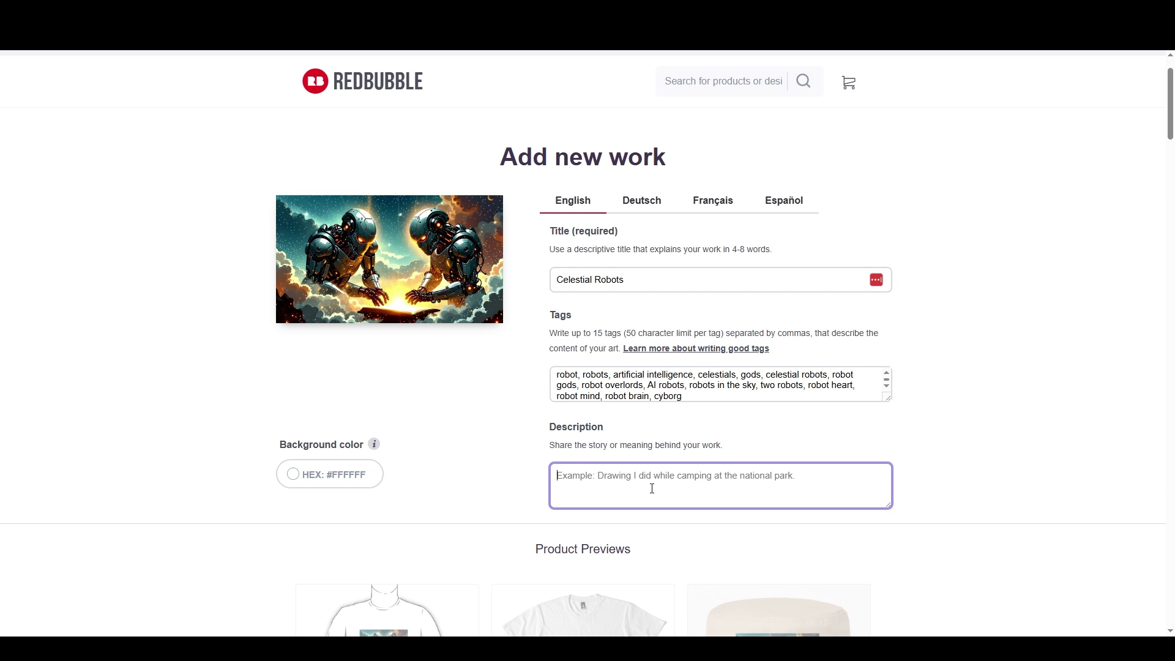
{"action": "type", "text": "These celestial robots ask the question; if artificial intelligence is the future of humankind, could it also be found somewhere in our past? Only the AI robots have the answers."}
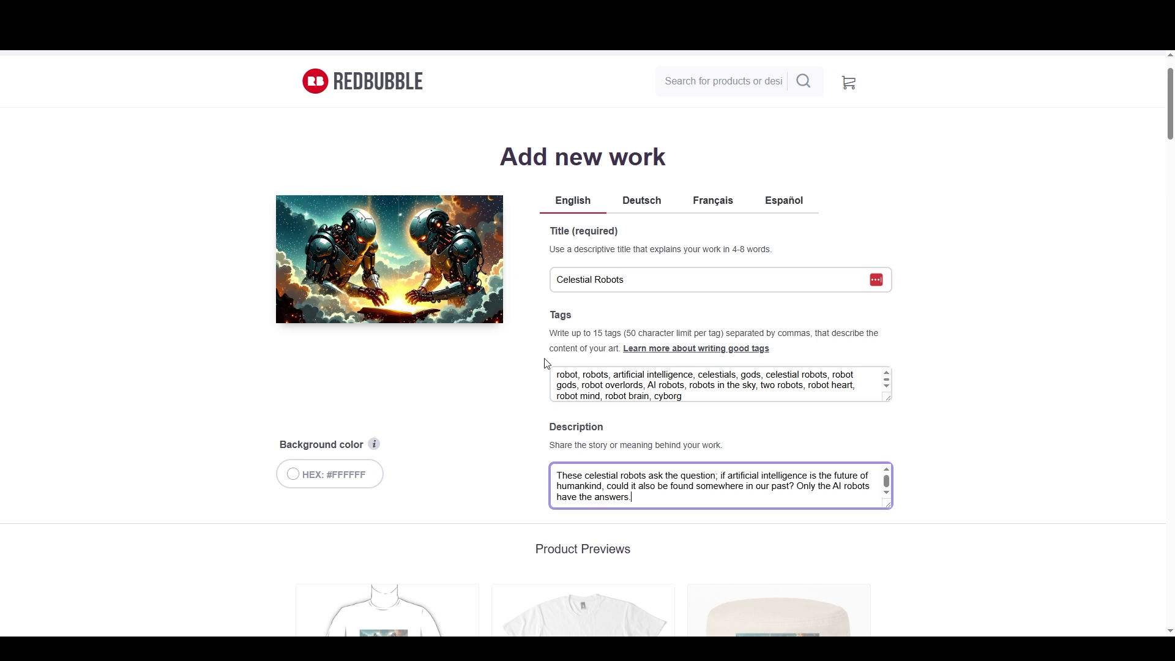
Step: Enable the design on Large Print Clothing, Hats, Chiffon Tops, Graphic T-Shirt Dresses and Graphic T-Shirts
{"action": "scroll", "coordinate": [530, 369], "scroll_direction": "down", "scroll_amount": 7}
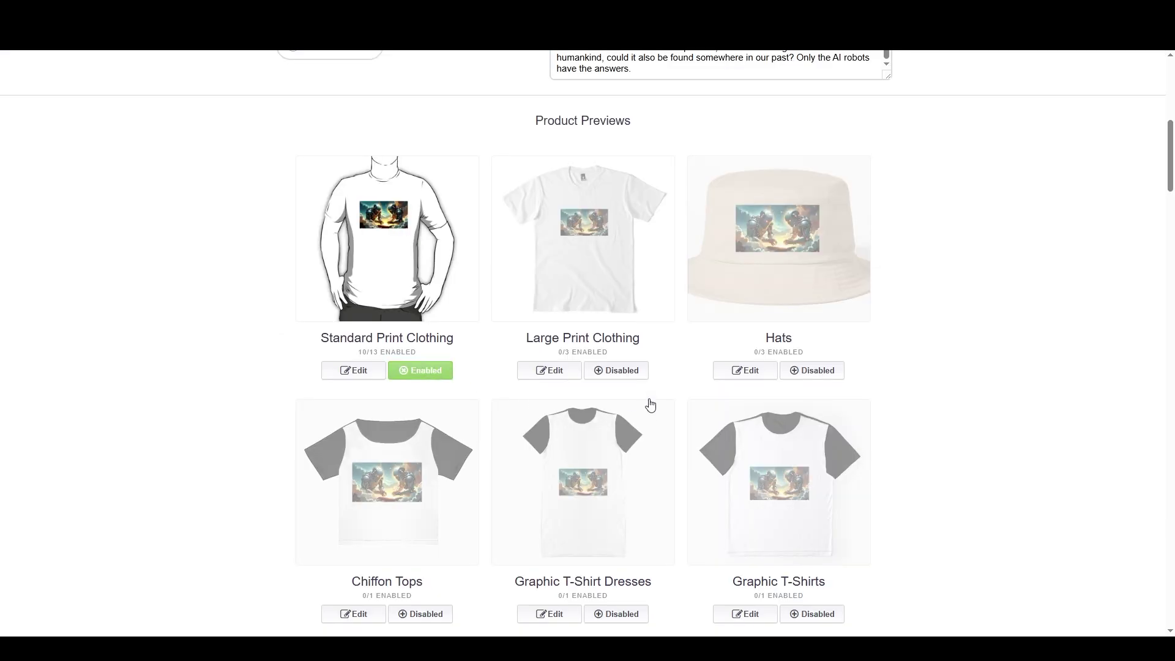
{"action": "left_click", "coordinate": [636, 371]}
{"action": "left_click", "coordinate": [812, 371]}
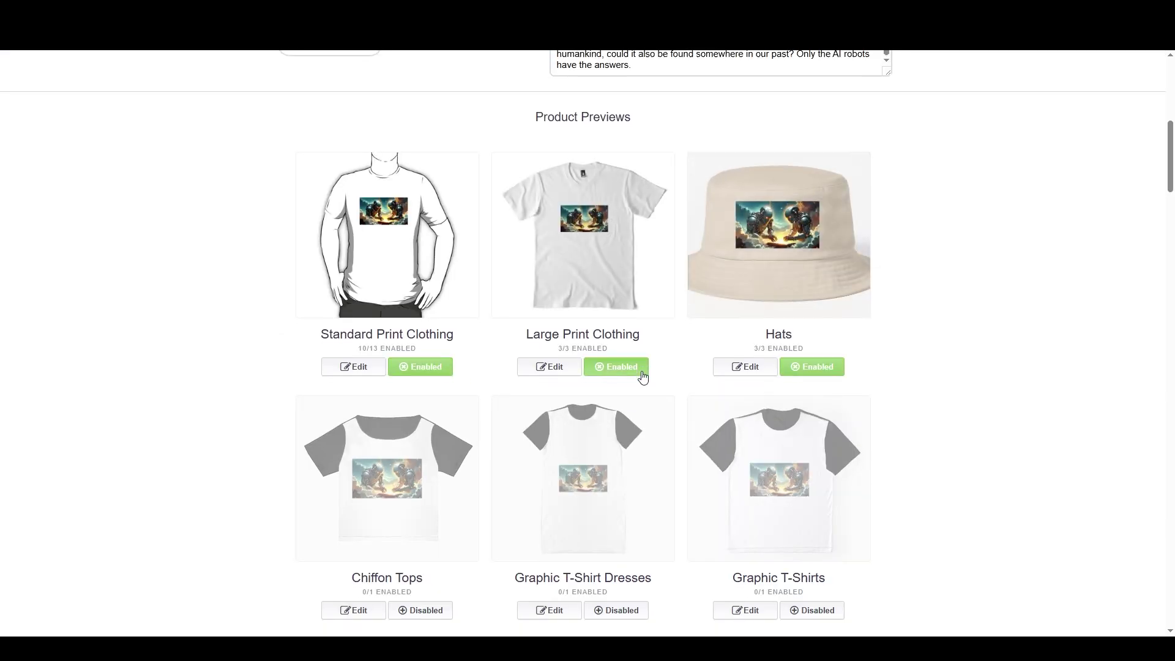
{"action": "scroll", "coordinate": [640, 375], "scroll_direction": "down", "scroll_amount": 3}
{"action": "left_click", "coordinate": [420, 430]}
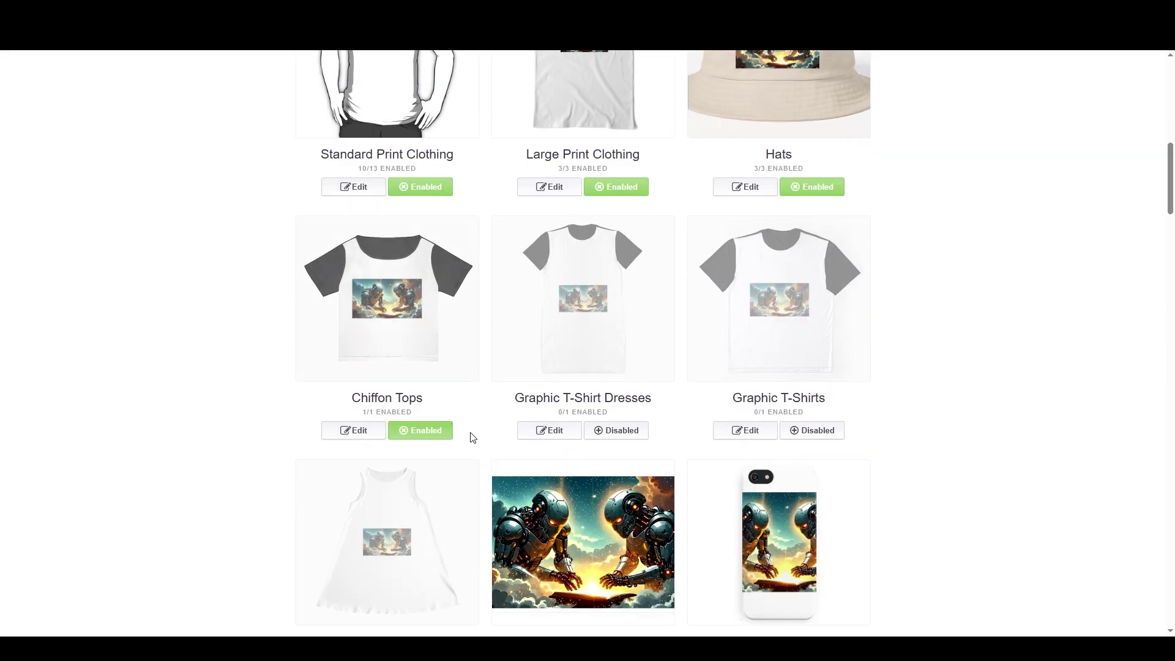
{"action": "left_click", "coordinate": [609, 431]}
{"action": "left_click", "coordinate": [800, 430]}
Step: Categorize the work's media as Digital Art and Design & Illustration
{"action": "scroll", "coordinate": [654, 404], "scroll_direction": "down", "scroll_amount": 20}
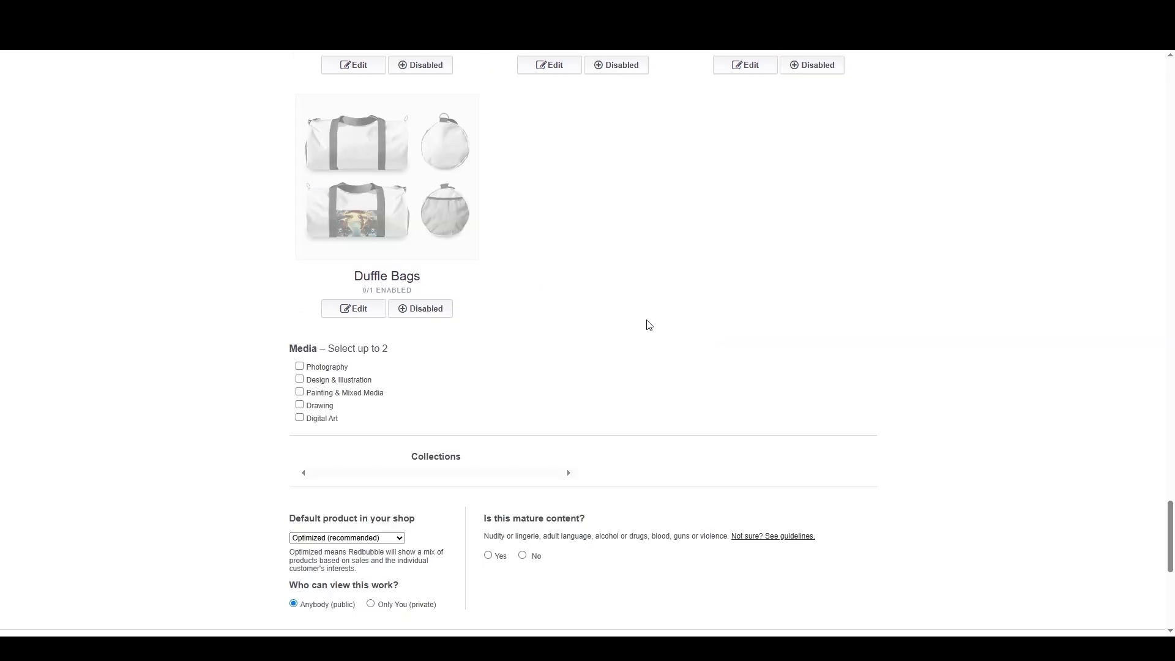
{"action": "left_click", "coordinate": [321, 419]}
{"action": "left_click", "coordinate": [337, 385]}
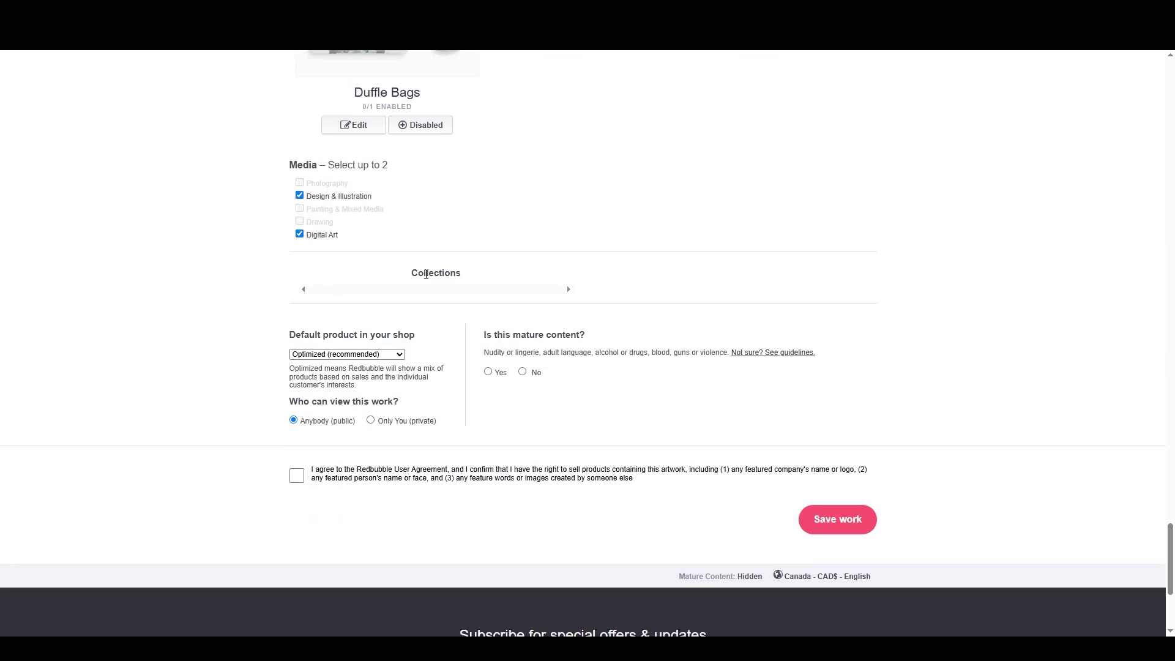
Step: Declare the work as not mature content, accept the user agreement and save the work
{"action": "left_click", "coordinate": [522, 371]}
{"action": "left_click", "coordinate": [296, 476]}
{"action": "left_click", "coordinate": [838, 519]}
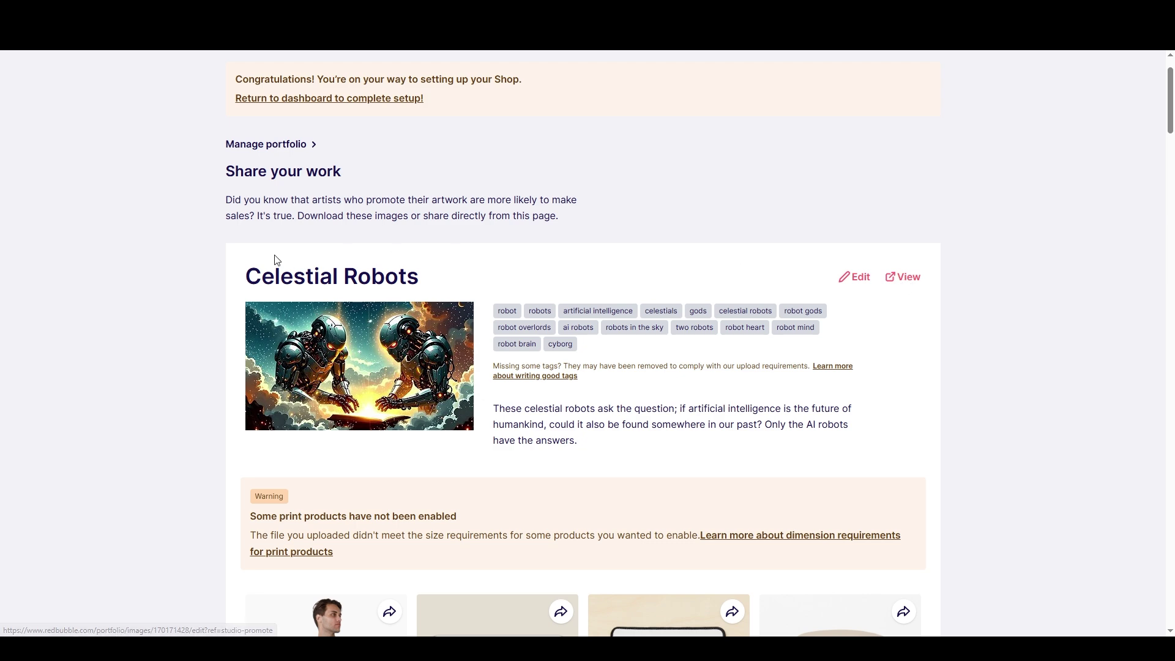
Step: Review the saved design's details and the products on its public page, and return to the sharing page
{"action": "scroll", "coordinate": [234, 263], "scroll_direction": "up", "scroll_amount": 1}
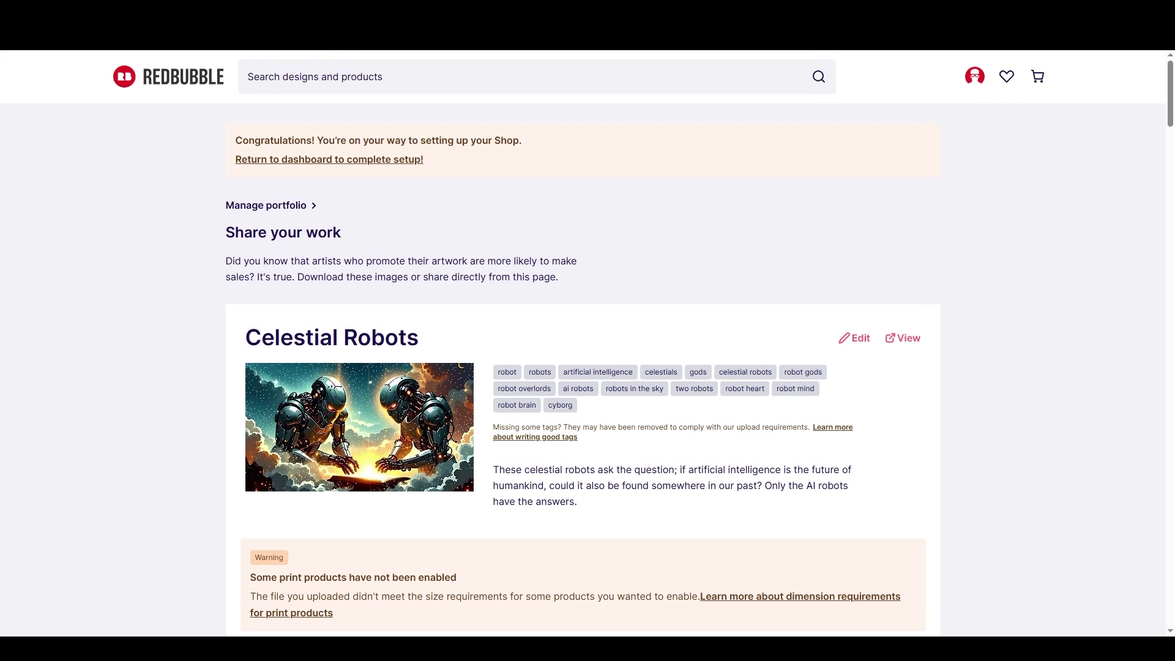
{"action": "scroll", "coordinate": [373, 309], "scroll_direction": "down", "scroll_amount": 4}
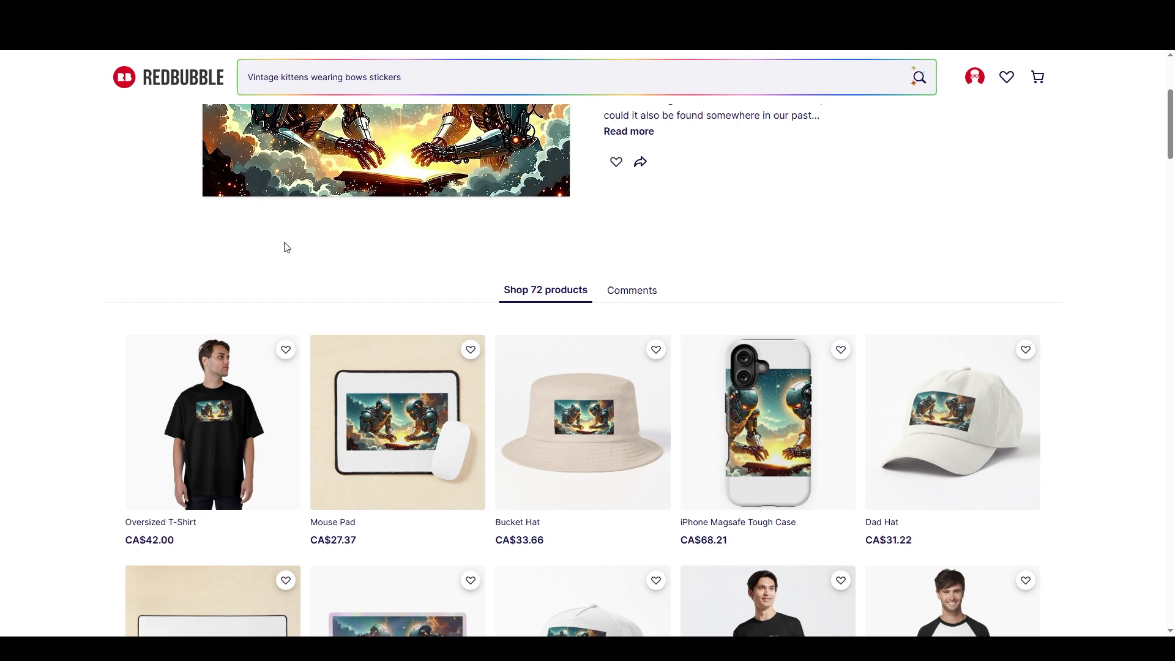
{"action": "scroll", "coordinate": [283, 244], "scroll_direction": "up", "scroll_amount": 3}
{"action": "scroll", "coordinate": [360, 322], "scroll_direction": "down", "scroll_amount": 3}
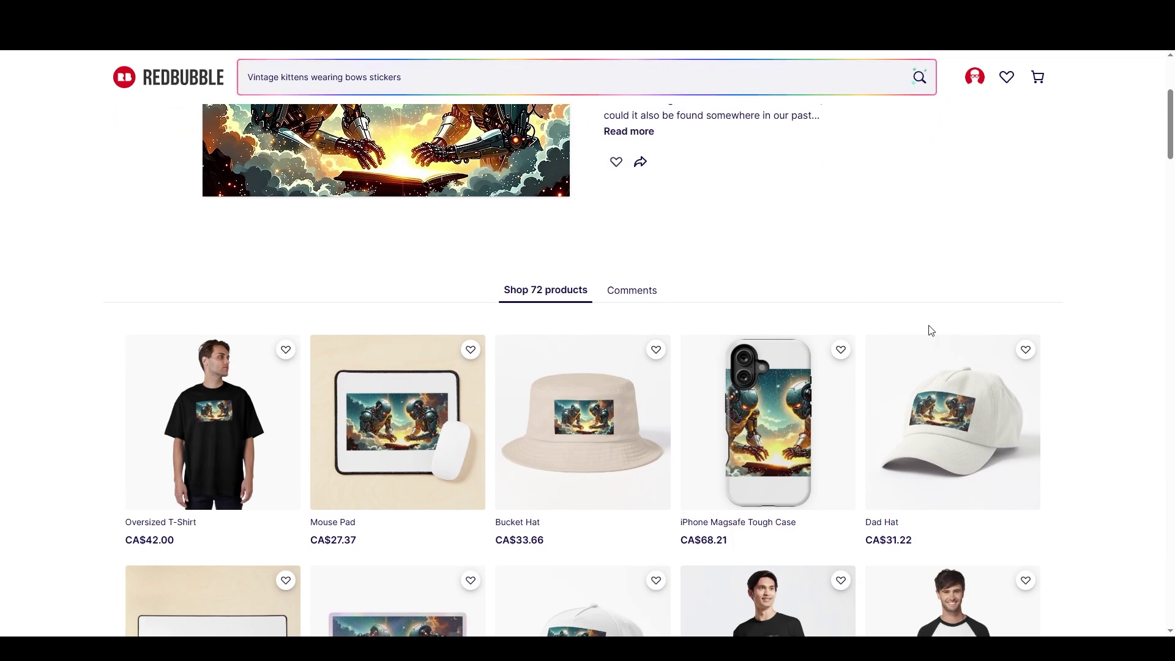
{"action": "scroll", "coordinate": [871, 475], "scroll_direction": "down", "scroll_amount": 4}
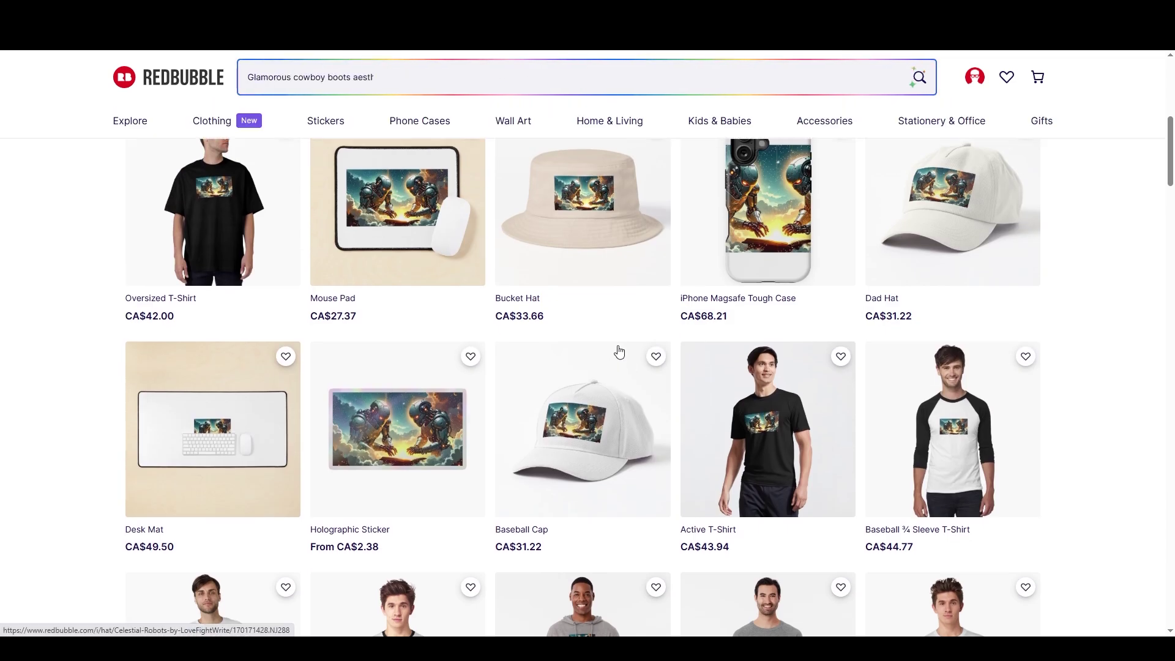
{"action": "scroll", "coordinate": [616, 349], "scroll_direction": "up", "scroll_amount": 7}
{"action": "key", "text": "alt+Left"}
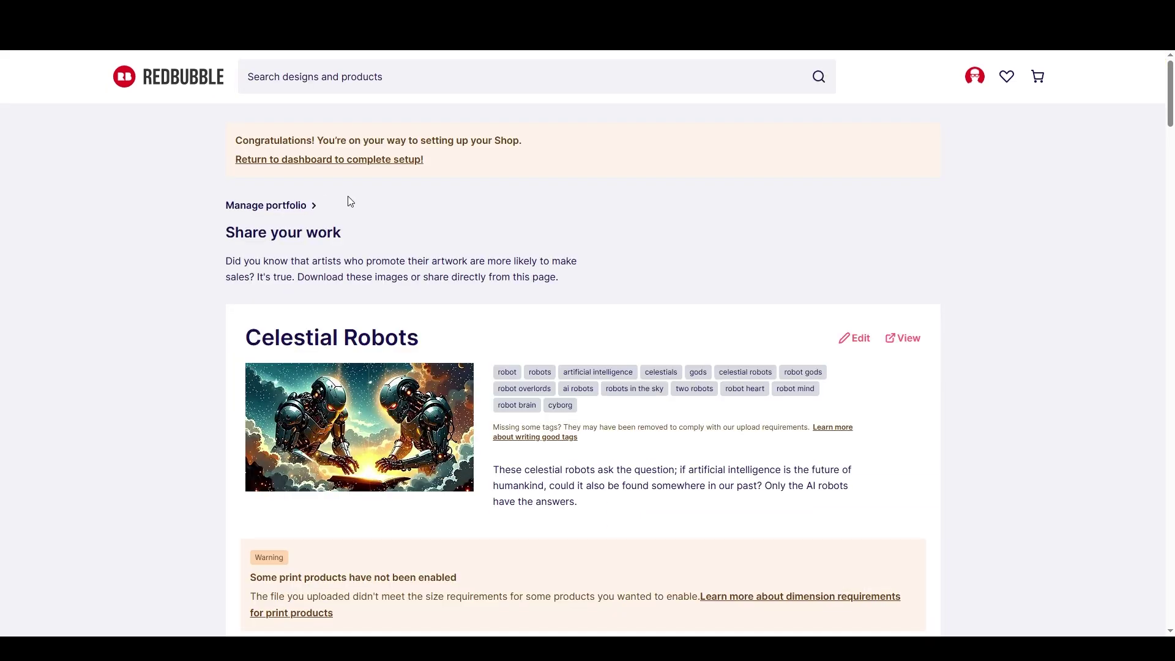
Step: Return to the dashboard to continue the shop setup and upload the logo image as the profile avatar
{"action": "left_click", "coordinate": [357, 162]}
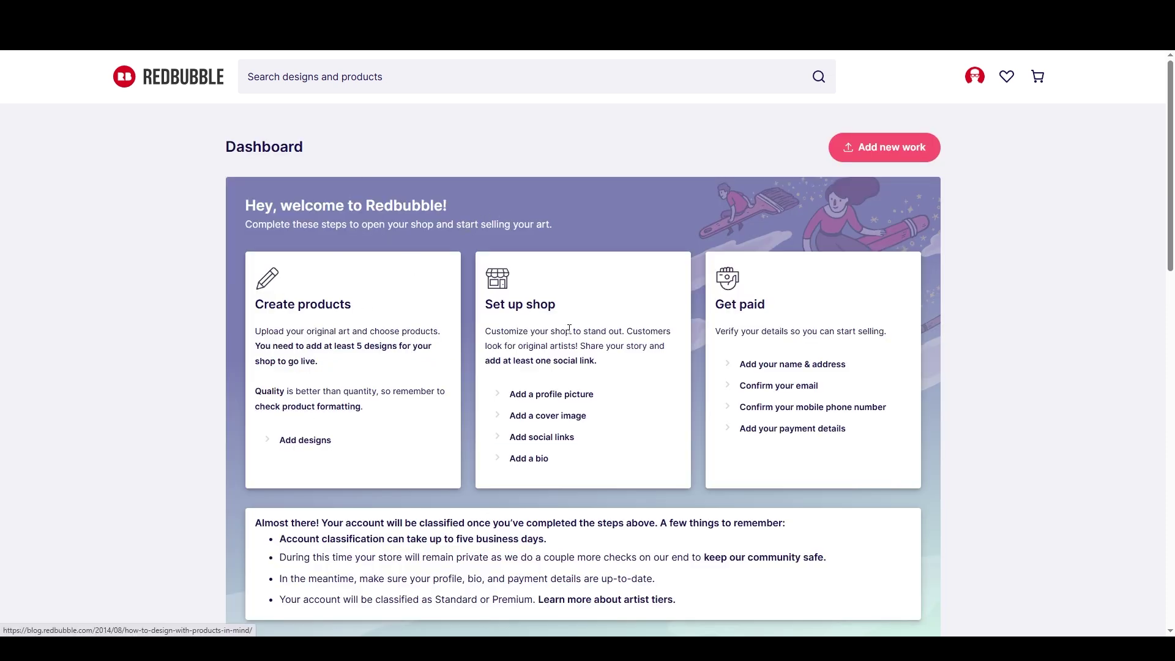
{"action": "left_click", "coordinate": [559, 396]}
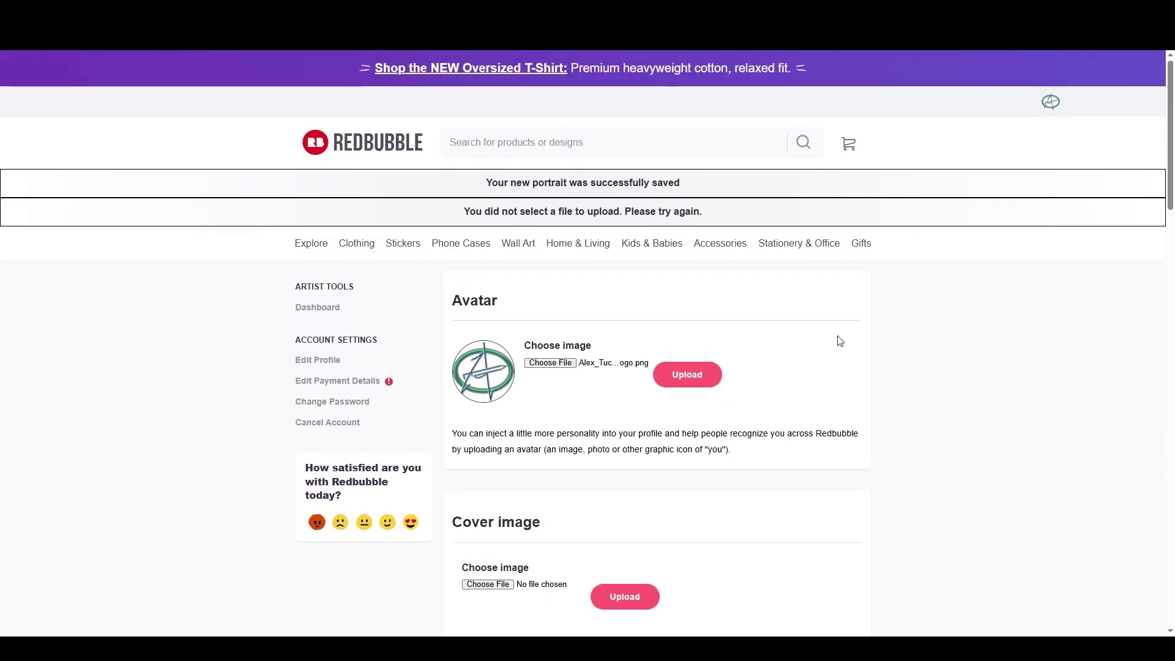
Step: Check the cover image requirements, switch to Canva and create a custom-size design of 2400 × 600 px
{"action": "scroll", "coordinate": [838, 335], "scroll_direction": "down", "scroll_amount": 5}
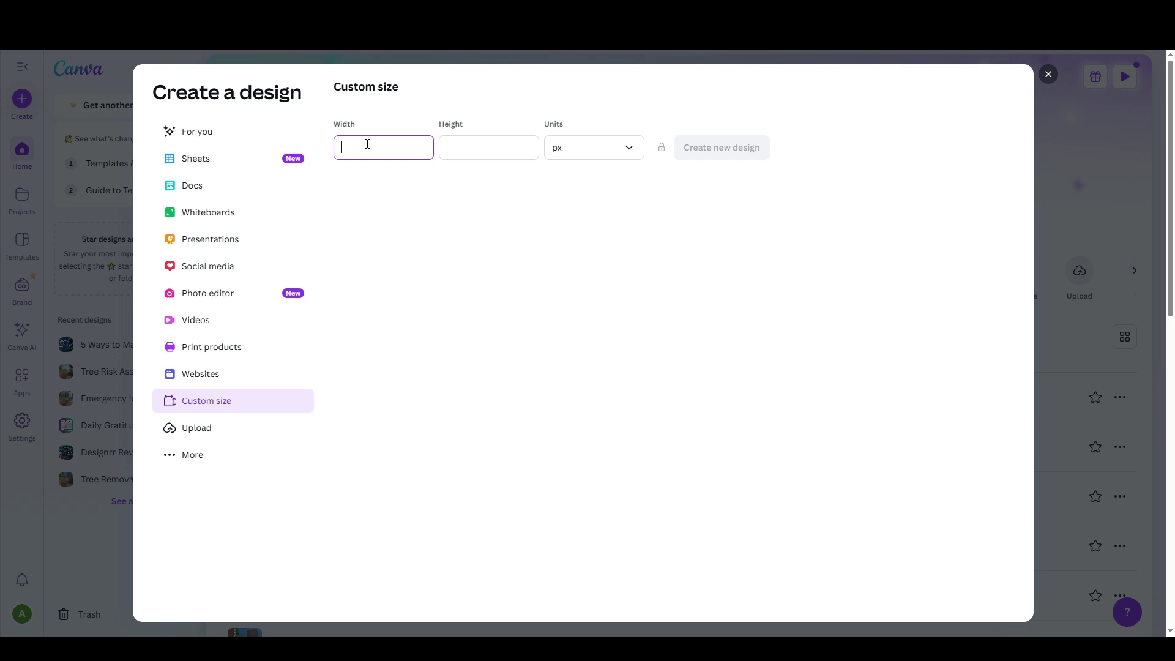
{"action": "type", "text": "2400"}
{"action": "key", "text": "Tab"}
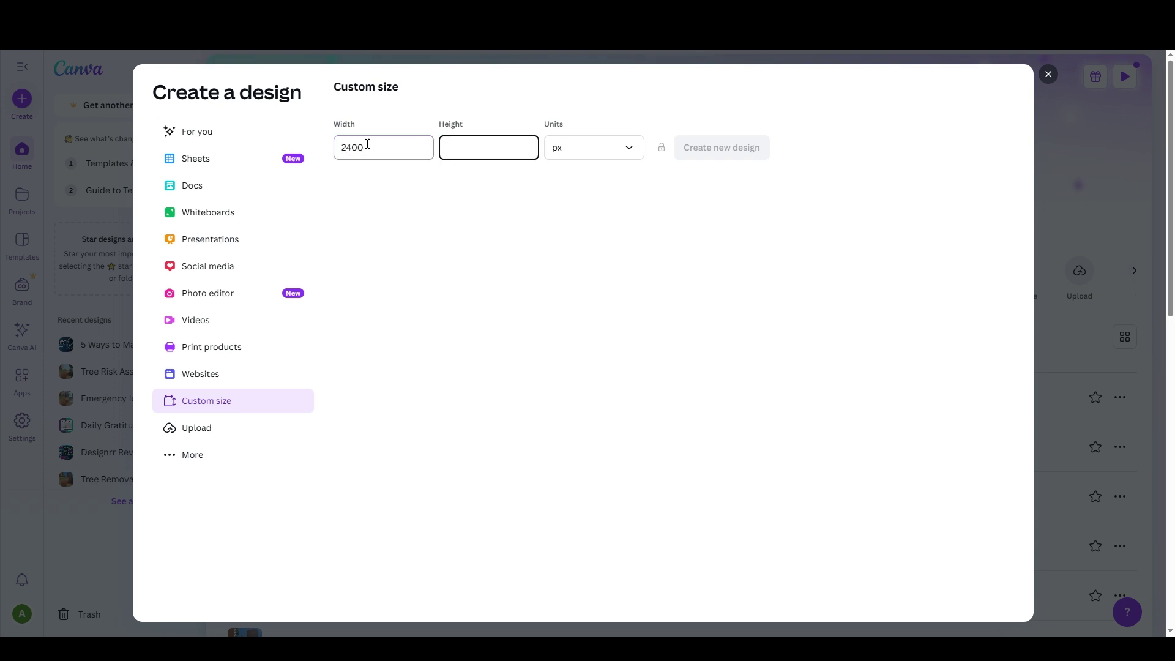
{"action": "type", "text": "600"}
{"action": "left_click", "coordinate": [731, 155]}
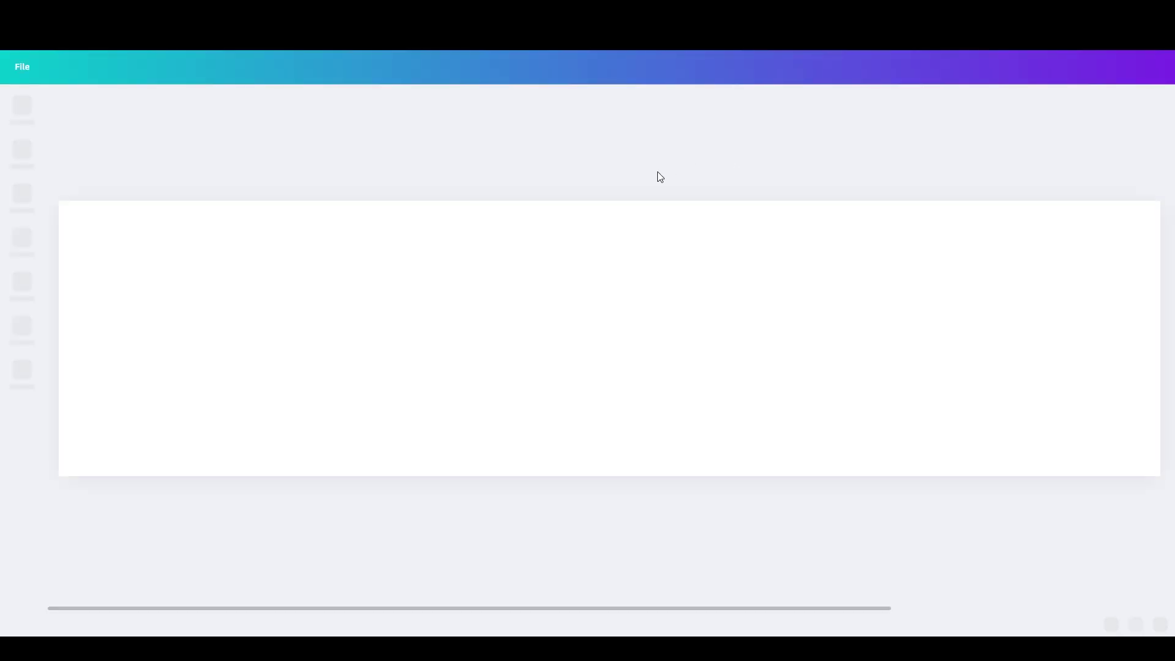
Step: Fill the banner with the uploaded robot image, reposition it in the frame, and name the design "redbubble banner"
{"action": "left_click", "coordinate": [119, 395]}
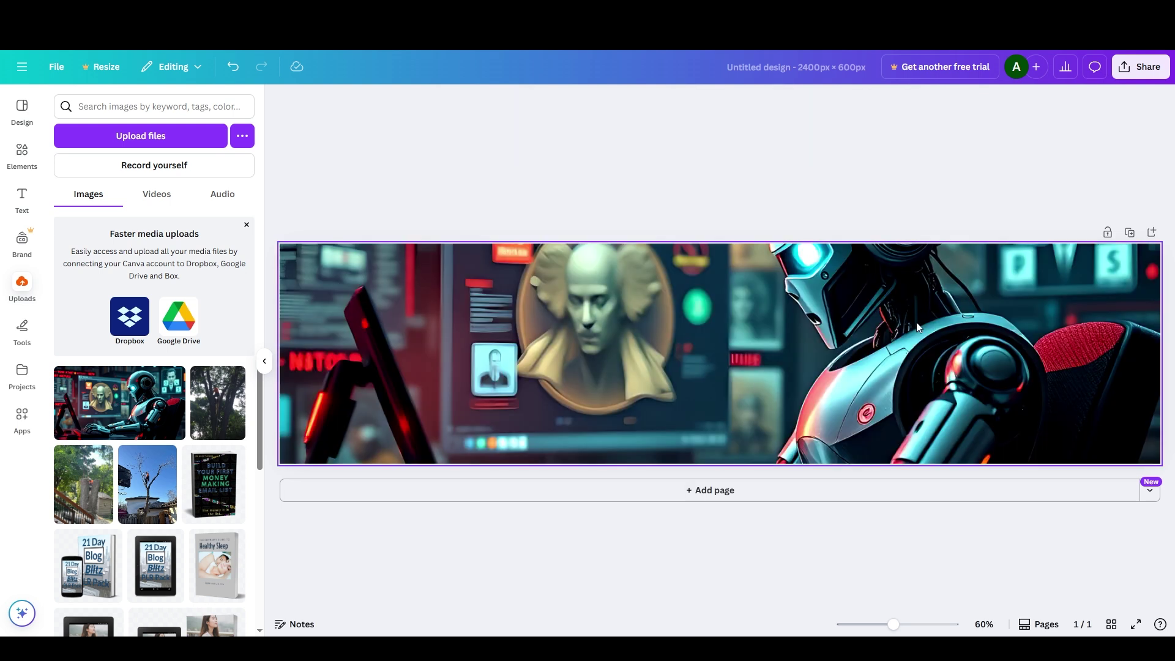
{"action": "left_click", "coordinate": [917, 323]}
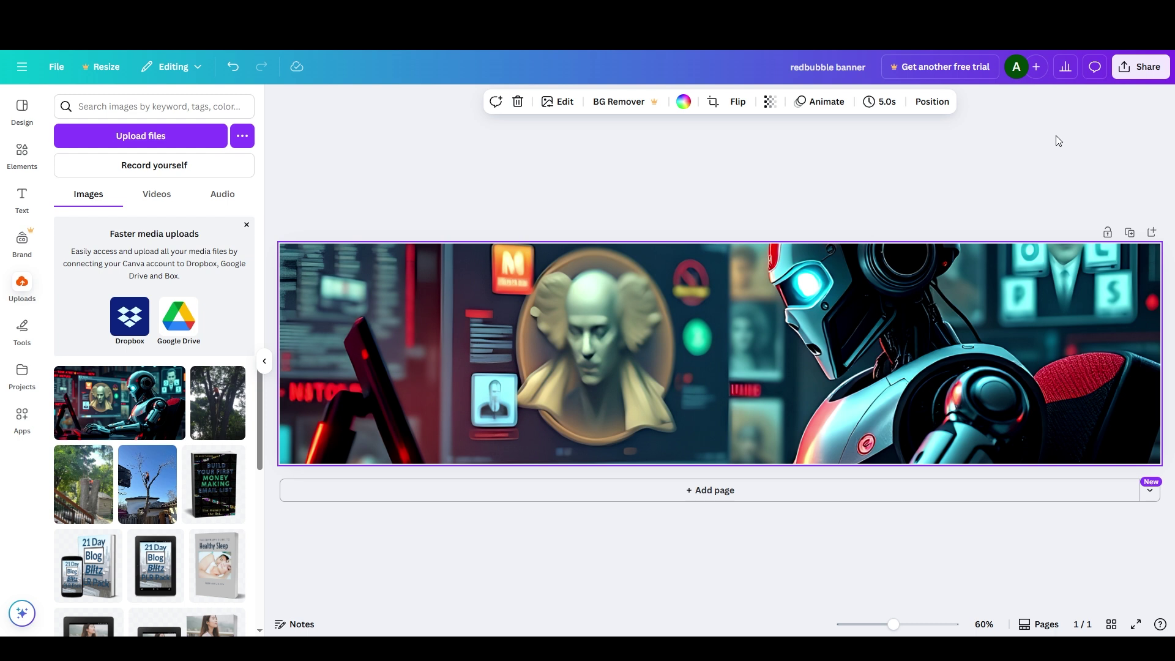
Step: Choose a file type for the banner and download it at 2400 × 600 px
{"action": "left_click", "coordinate": [1144, 68]}
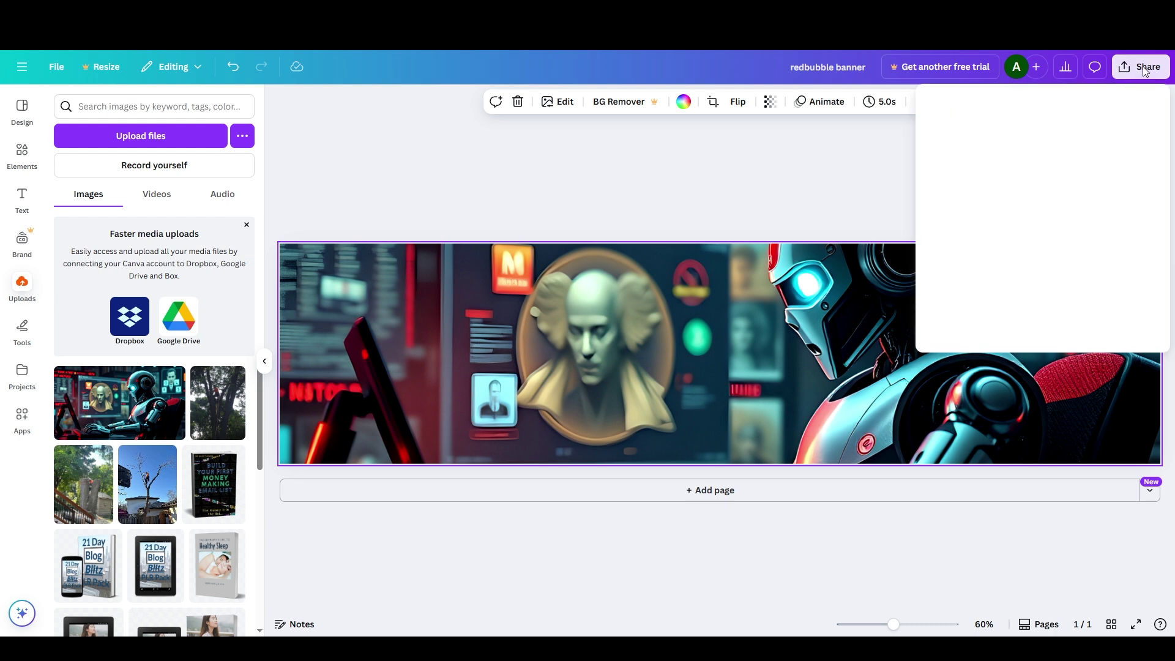
{"action": "left_click", "coordinate": [953, 320]}
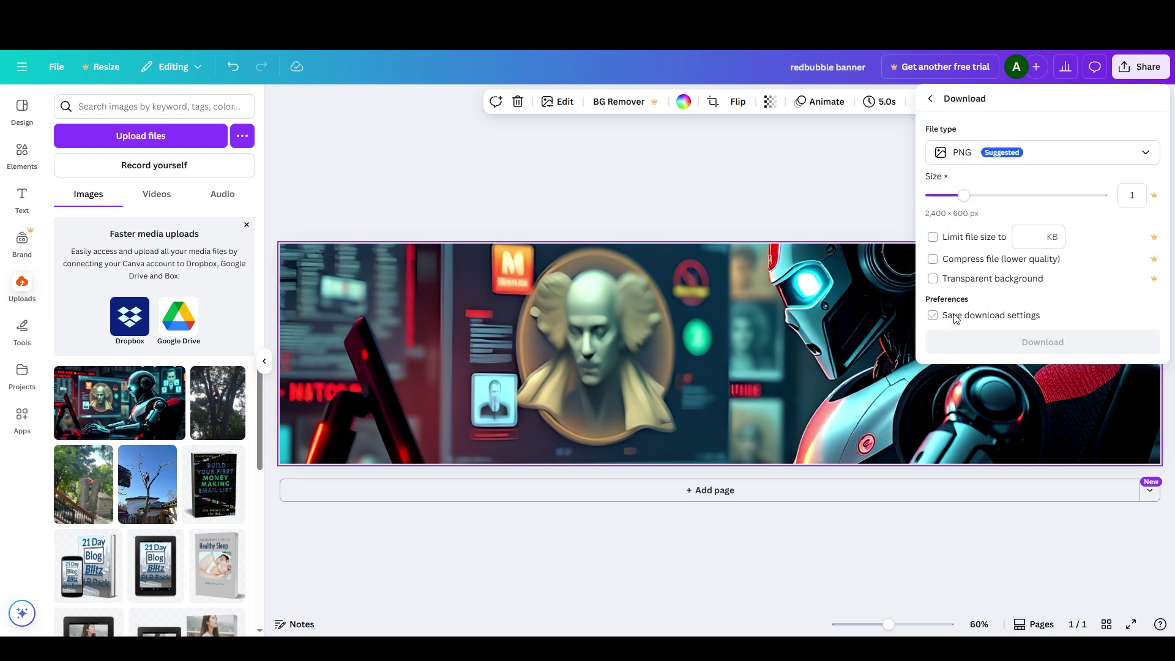
{"action": "left_click", "coordinate": [1144, 153]}
{"action": "left_click", "coordinate": [1020, 194]}
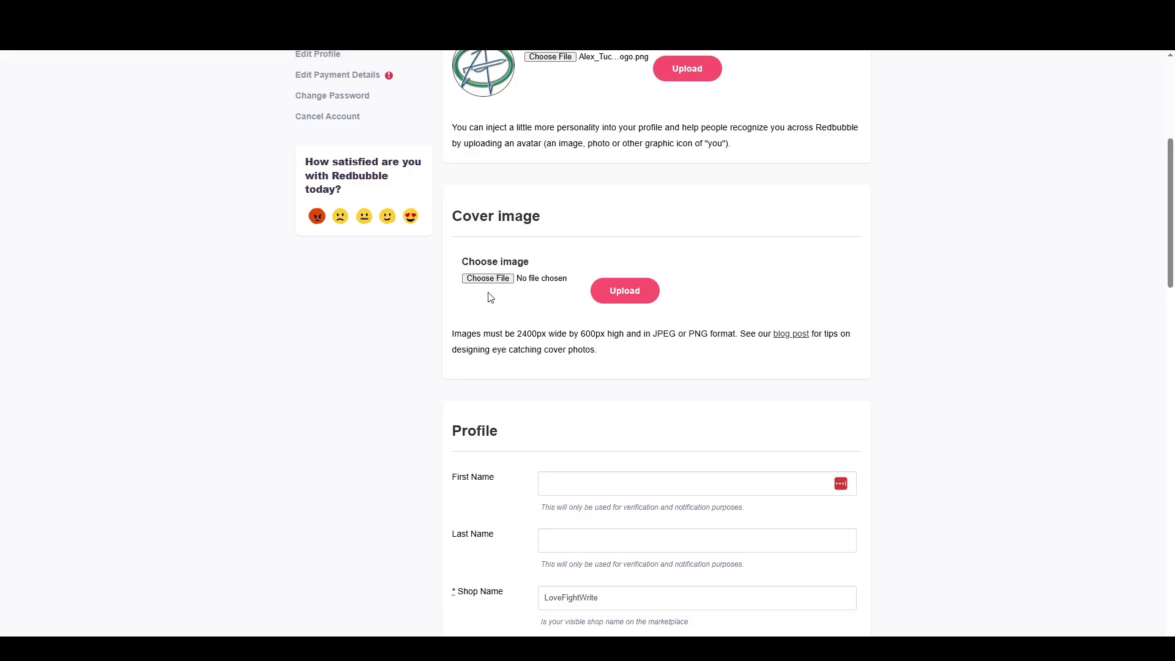
Step: Switch back to Redbubble and upload the downloaded banner as the shop's cover image
{"action": "left_click", "coordinate": [488, 278]}
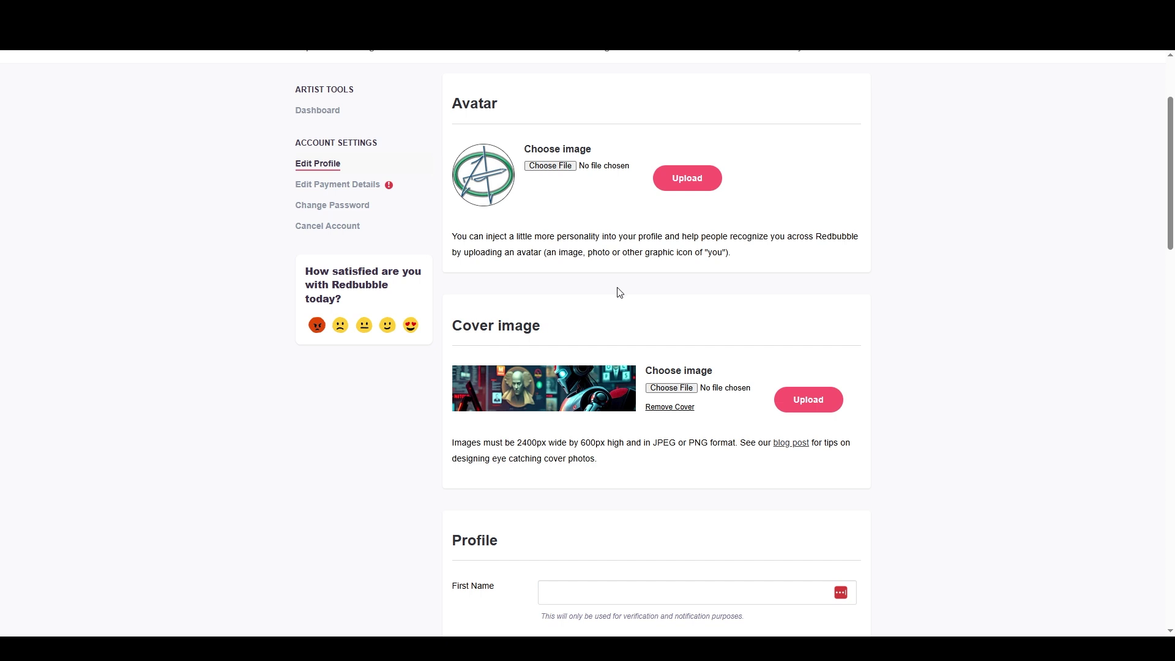
Step: Complete the remaining profile settings, including the bio and social links, and the account's payment details
{"action": "scroll", "coordinate": [620, 293], "scroll_direction": "down", "scroll_amount": 6}
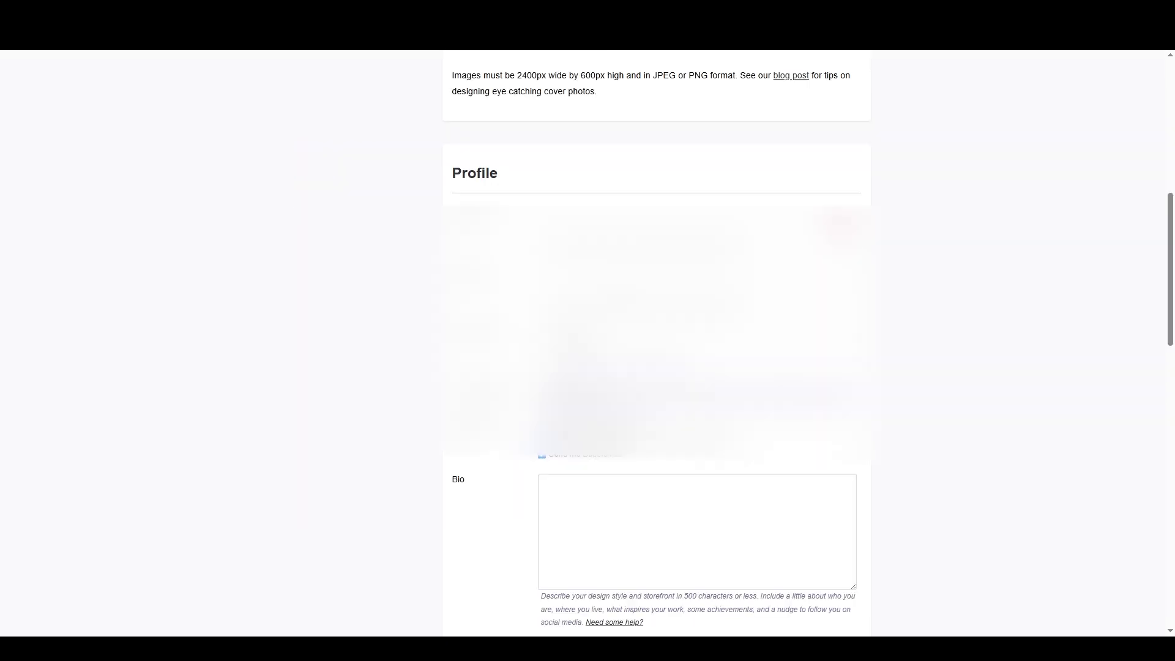
{"action": "scroll", "coordinate": [442, 309], "scroll_direction": "down", "scroll_amount": 8}
{"action": "scroll", "coordinate": [442, 309], "scroll_direction": "down", "scroll_amount": 7}
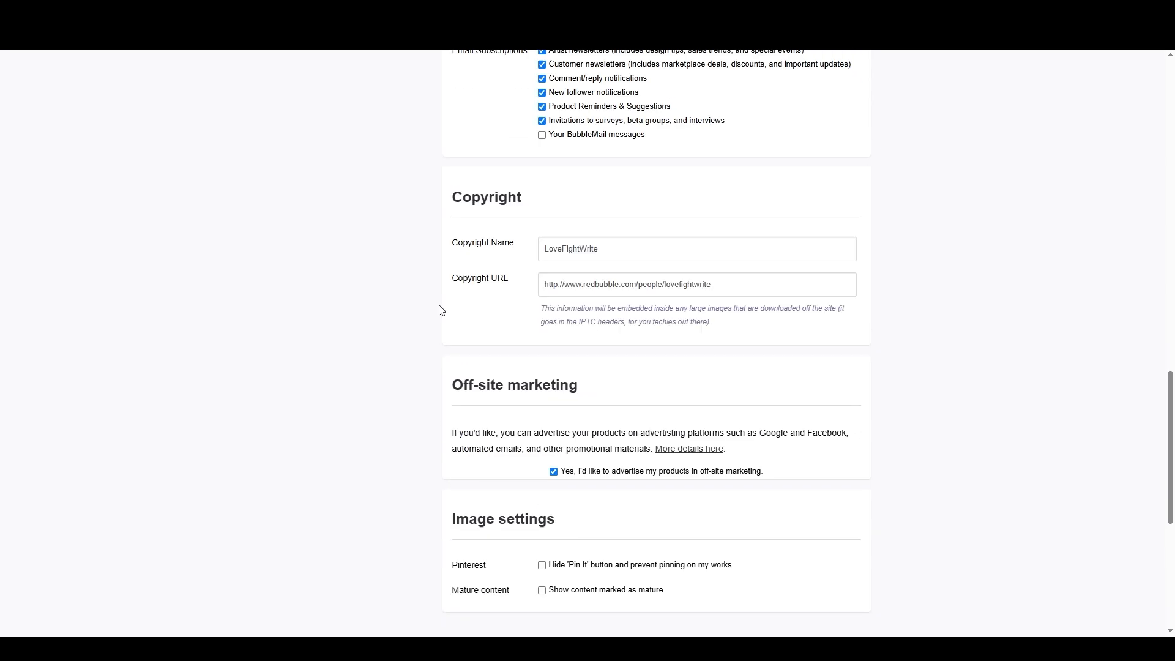
{"action": "left_click", "coordinate": [787, 427]}
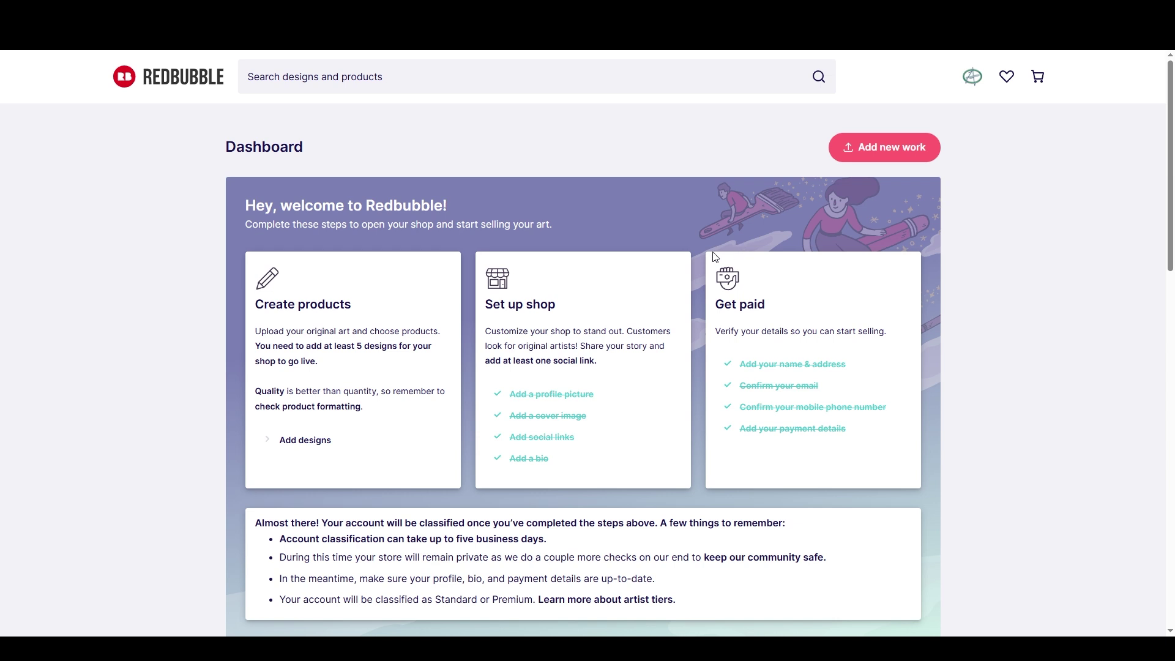
Step: Review the dashboard's steps for opening the shop, including the five-design requirement and the account classification notes
{"action": "left_click_drag", "start_coordinate": [317, 346], "coordinate": [390, 365]}
{"action": "left_click", "coordinate": [393, 370]}
{"action": "scroll", "coordinate": [189, 349], "scroll_direction": "down", "scroll_amount": 1}
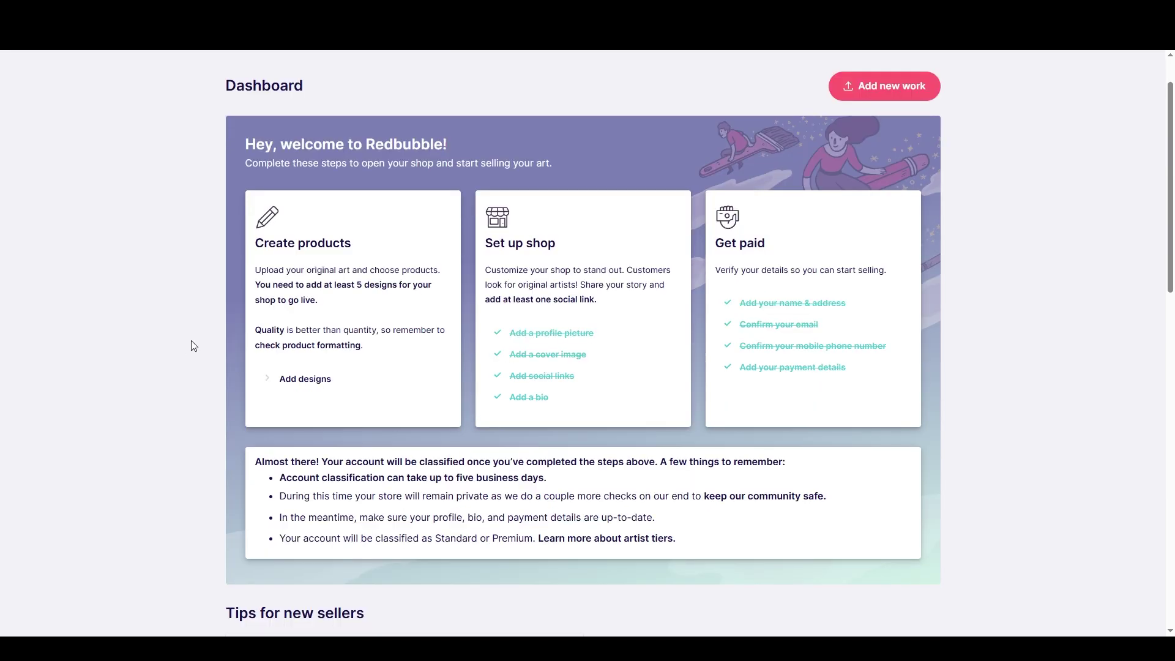
{"action": "scroll", "coordinate": [193, 340], "scroll_direction": "up", "scroll_amount": 1}
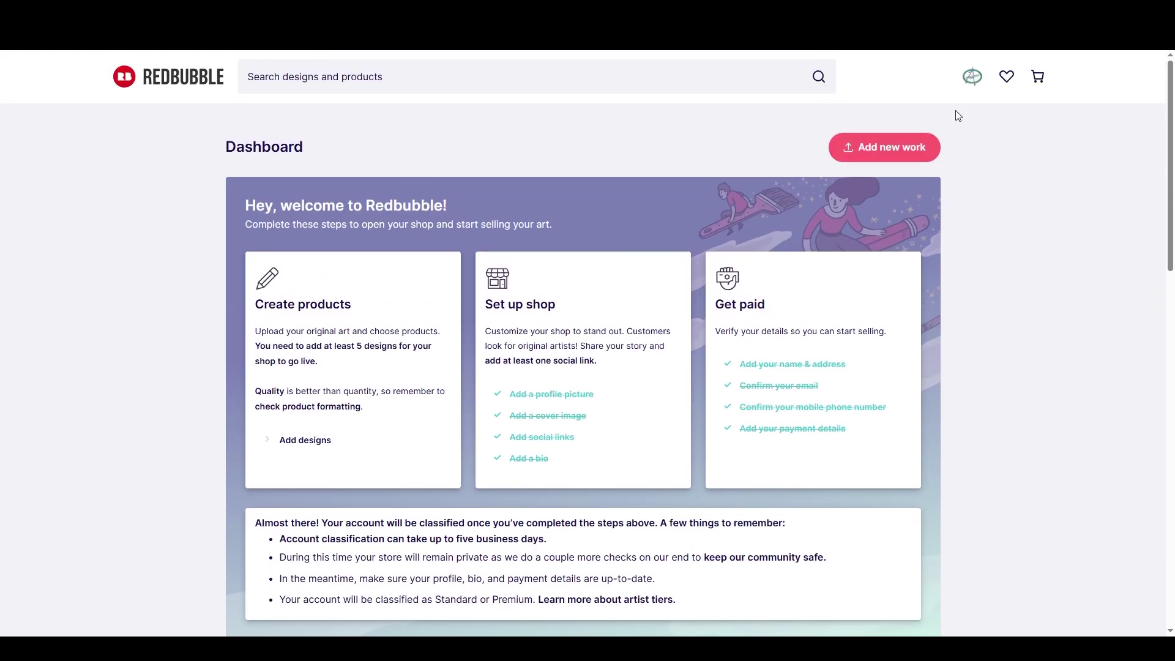
Step: View the artist shop page and check its cover image, avatar, bio and social links
{"action": "left_click", "coordinate": [982, 86]}
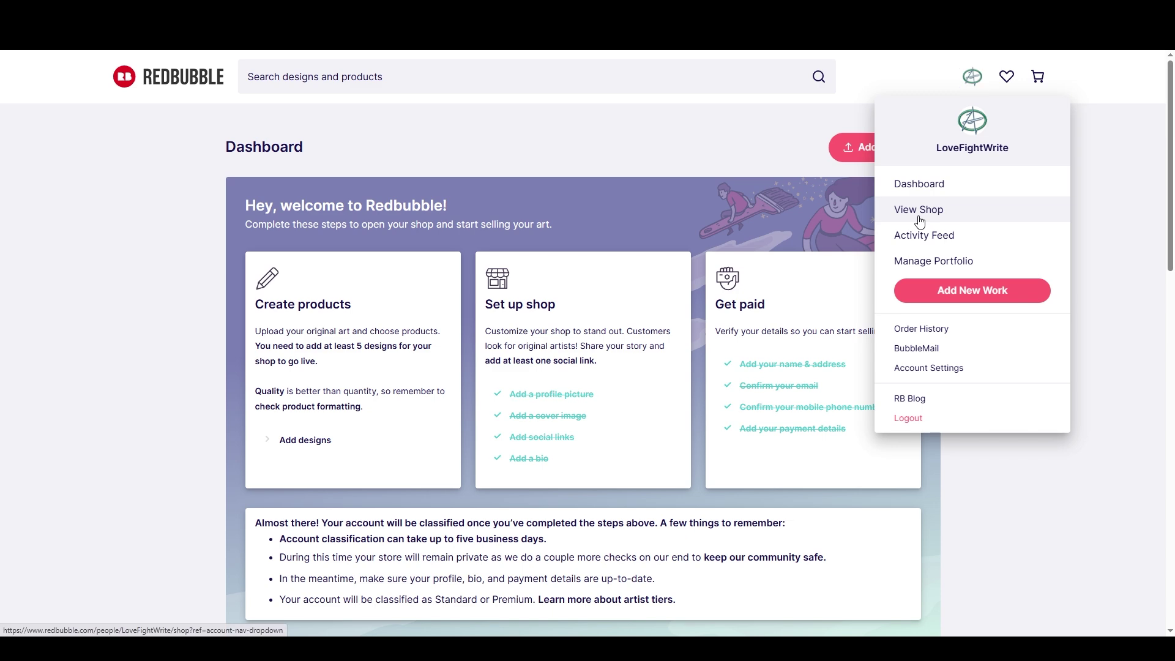
{"action": "left_click", "coordinate": [993, 215]}
{"action": "scroll", "coordinate": [352, 387], "scroll_direction": "down", "scroll_amount": 4}
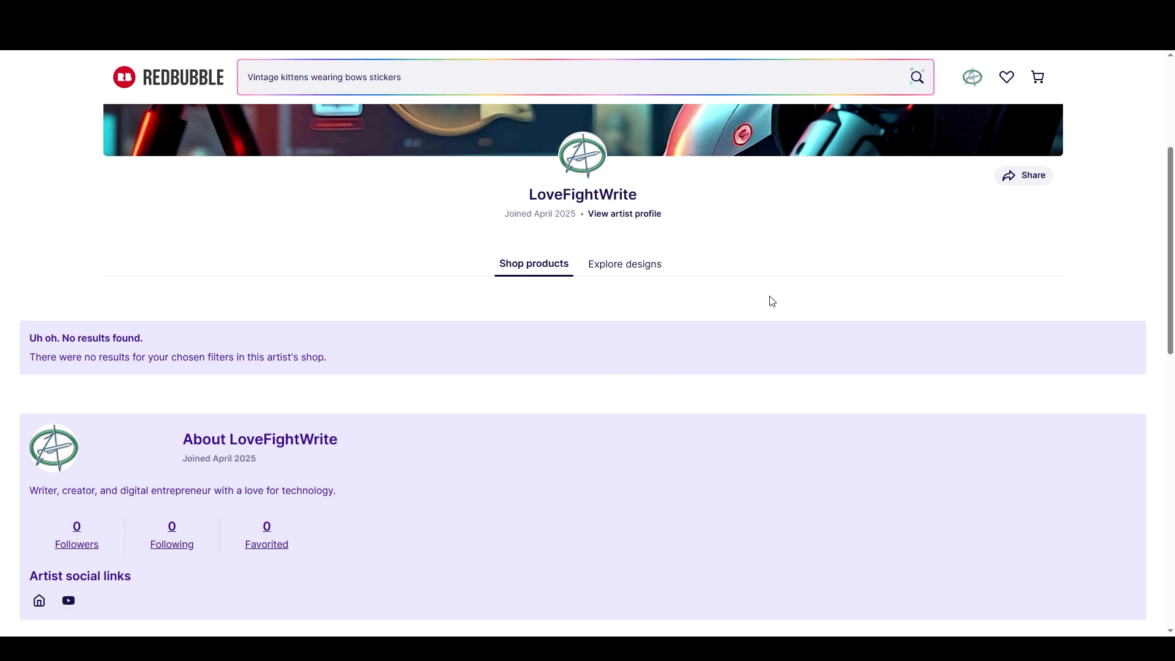
{"action": "scroll", "coordinate": [769, 299], "scroll_direction": "down", "scroll_amount": 1}
Step: Open the portfolio management page from the account options and look through it
{"action": "left_click", "coordinate": [972, 88]}
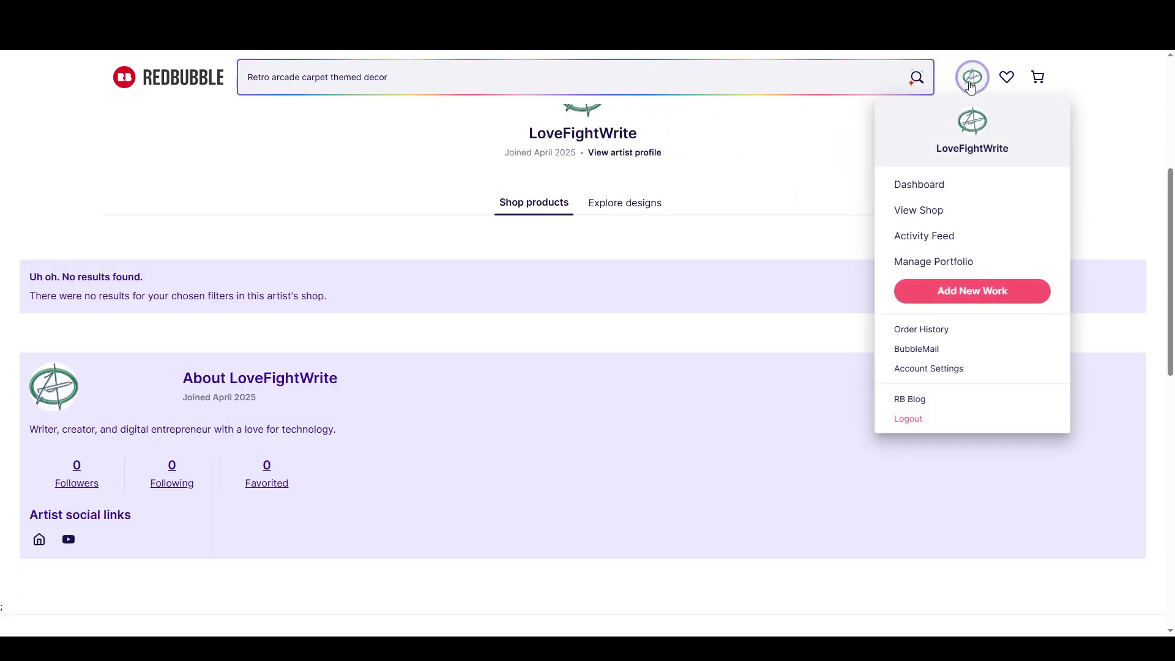
{"action": "left_click", "coordinate": [949, 264]}
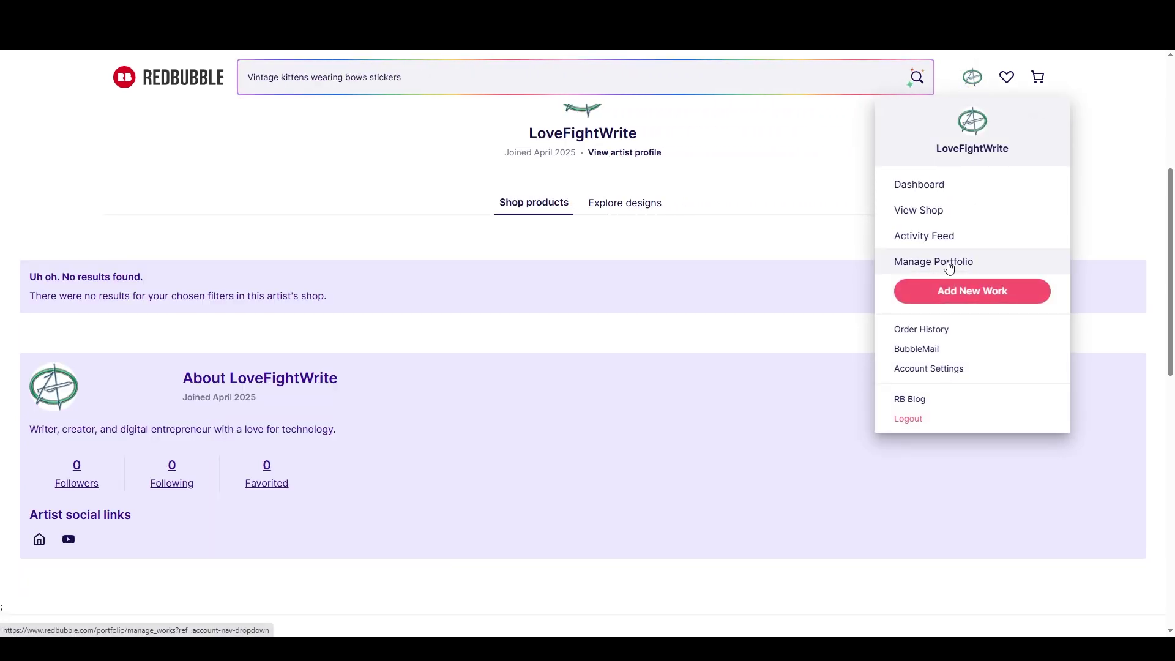
{"action": "scroll", "coordinate": [739, 316], "scroll_direction": "down", "scroll_amount": 3}
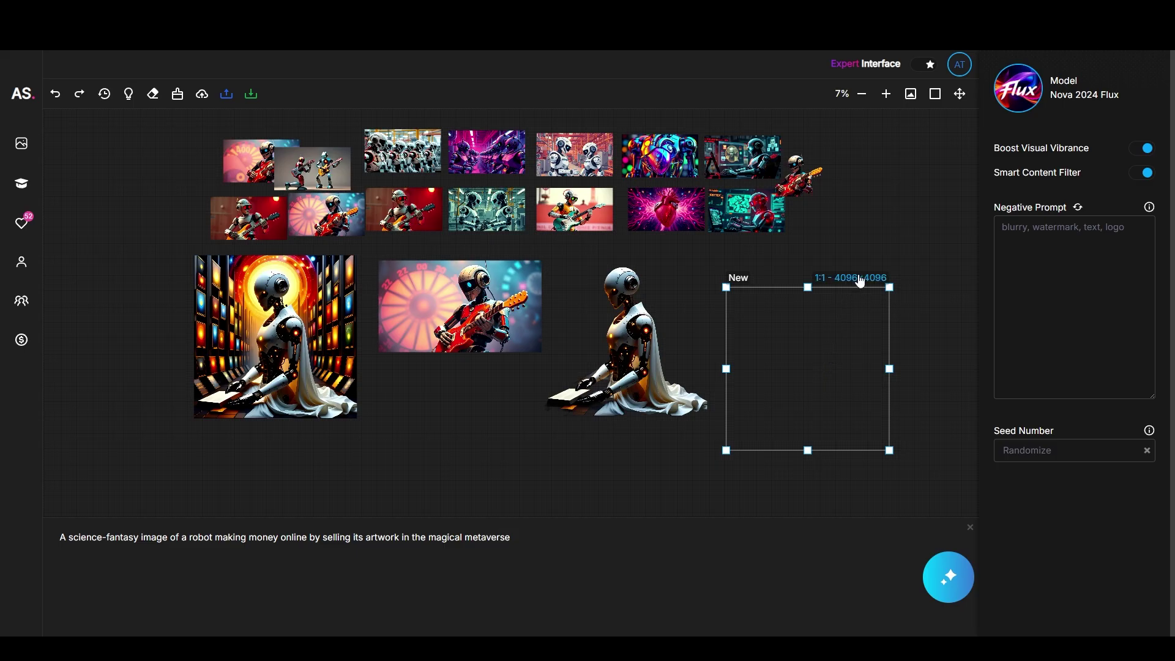
Step: Examine the size presets available for the new image frame on the canvas, and close the list without choosing one
{"action": "left_click", "coordinate": [865, 284]}
{"action": "left_click", "coordinate": [863, 279]}
{"action": "left_click", "coordinate": [866, 282]}
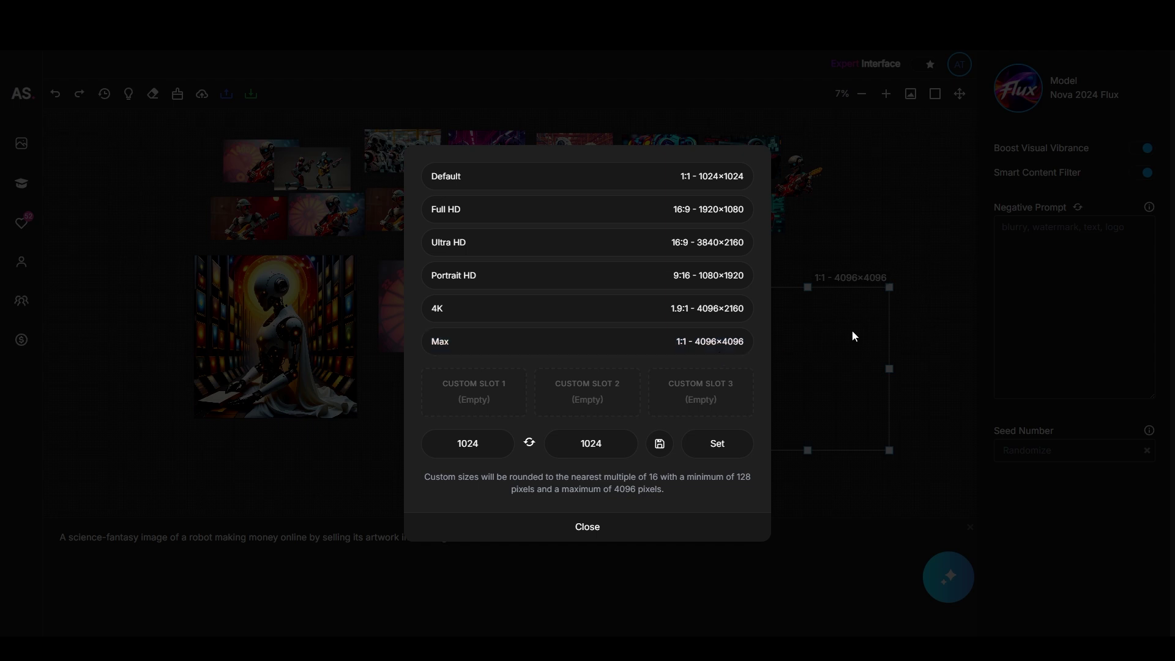
{"action": "left_click", "coordinate": [897, 243]}
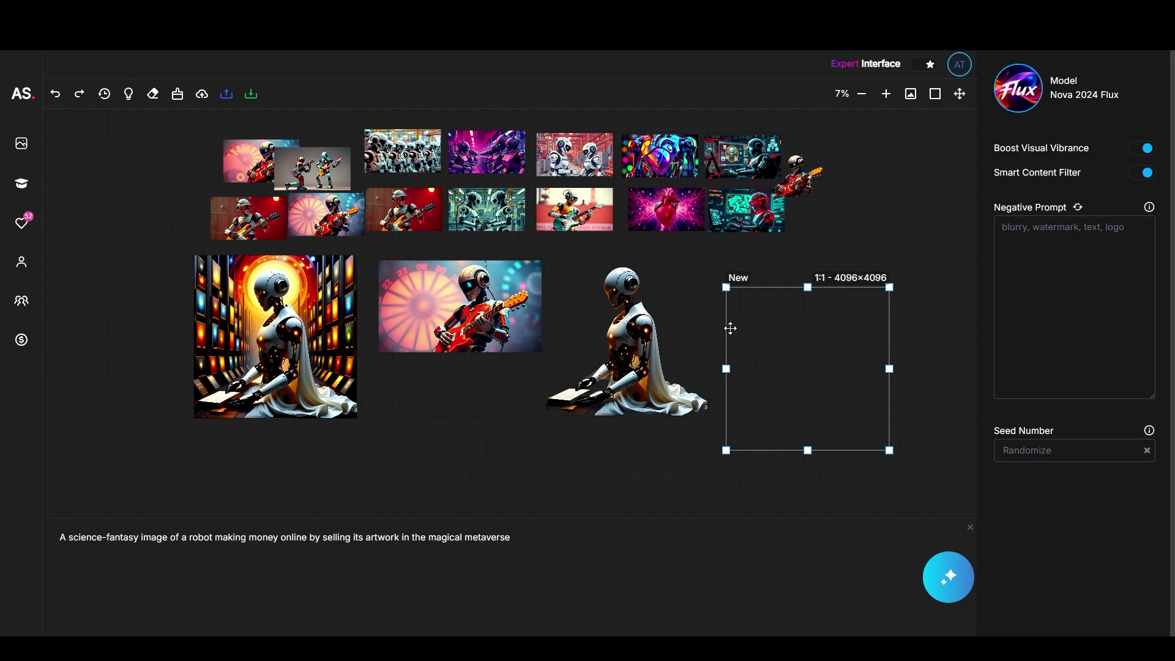